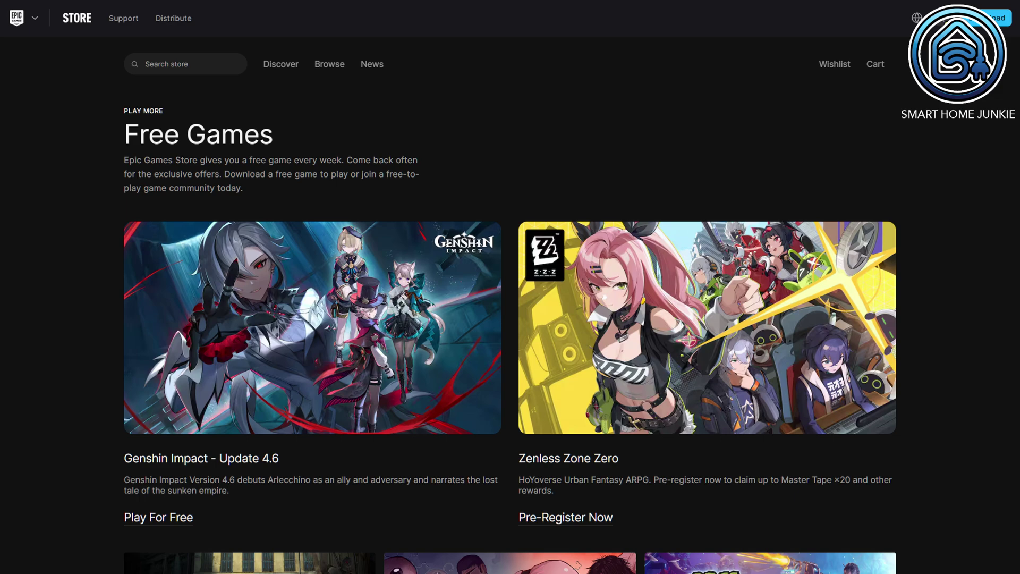
# Look through the free games offered on the Epic Games Store page.
pyautogui.scroll(-2, 510, 287)
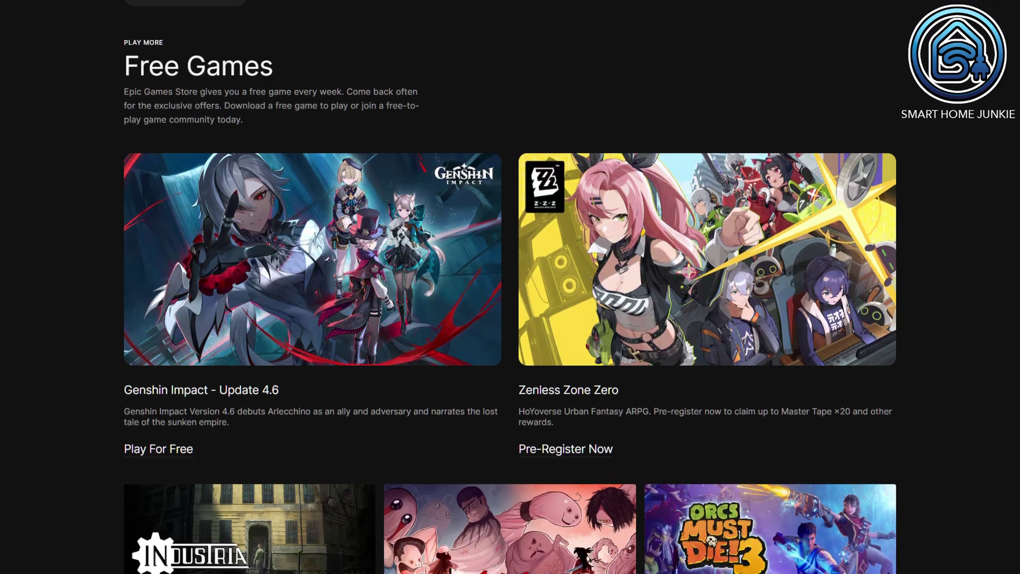
pyautogui.scroll(-5, 510, 287)
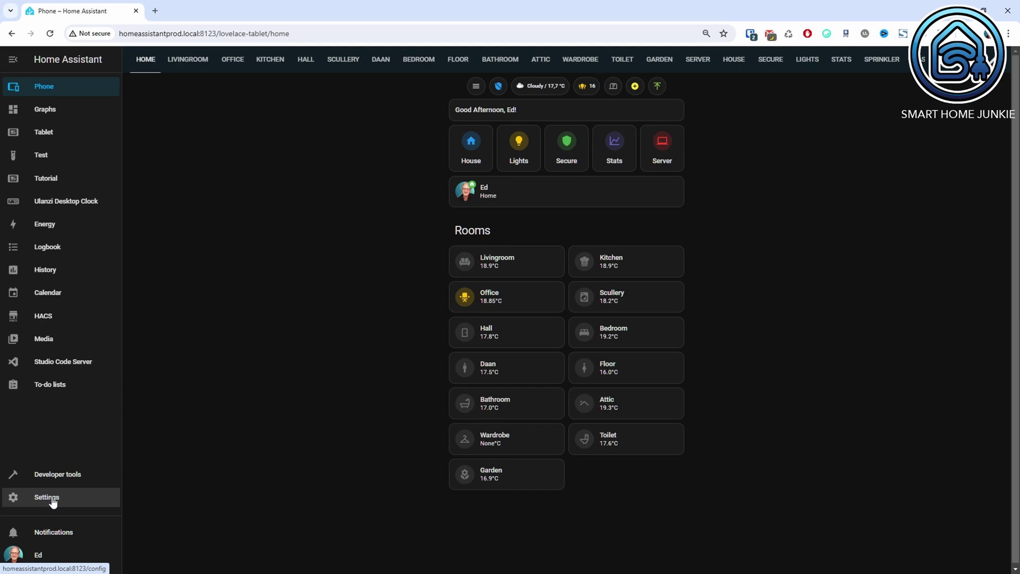
# Add the Epic Games Store integration in Home Assistant with American English as the language and Netherlands as the country.
pyautogui.click(53, 502)
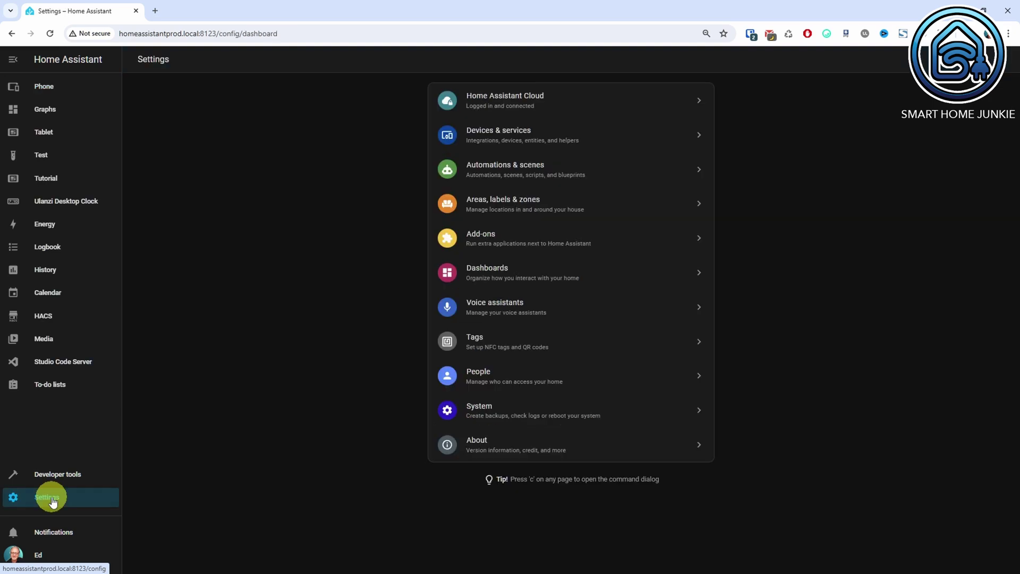
pyautogui.click(531, 137)
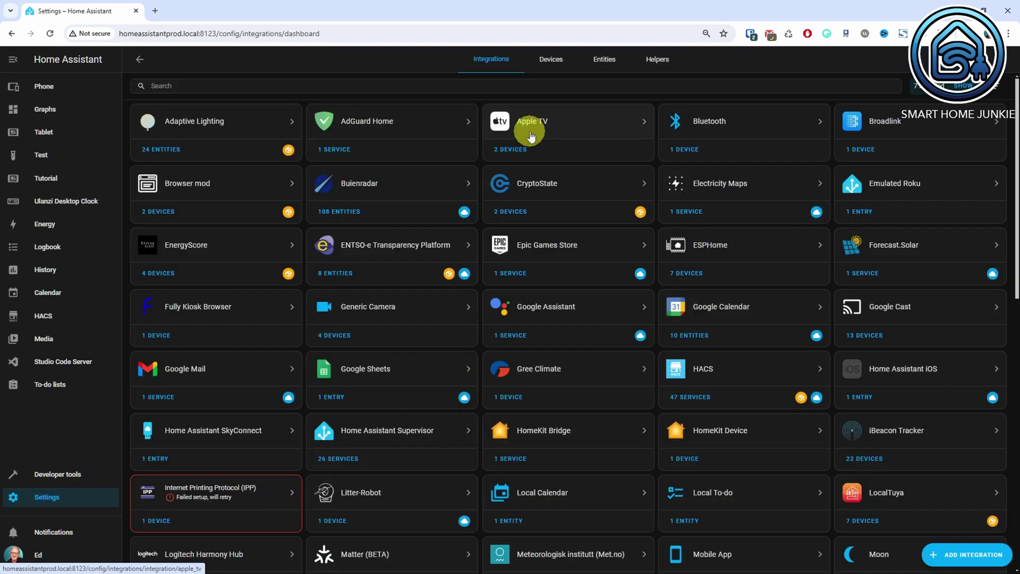
pyautogui.click(983, 556)
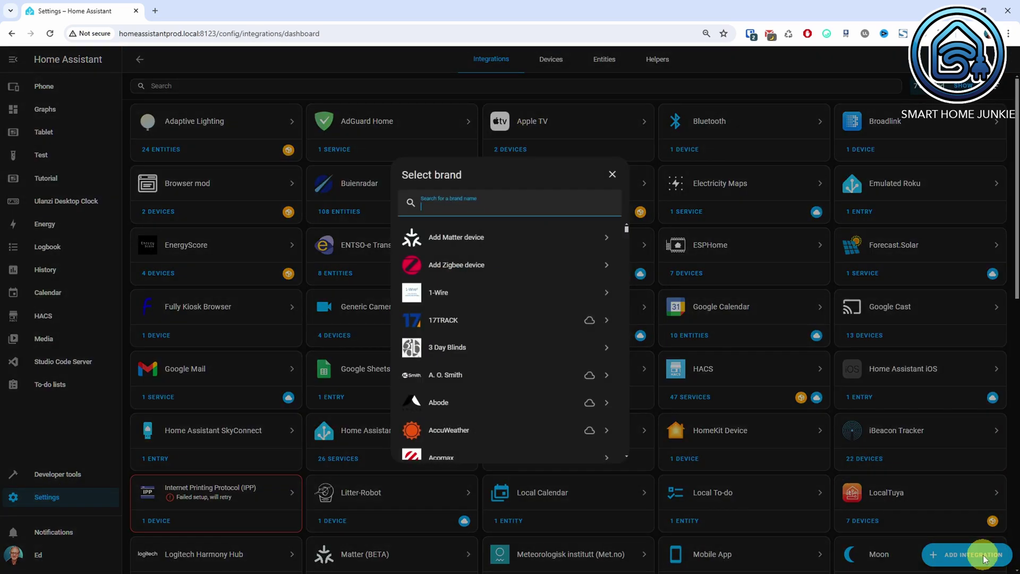
pyautogui.write('epic')
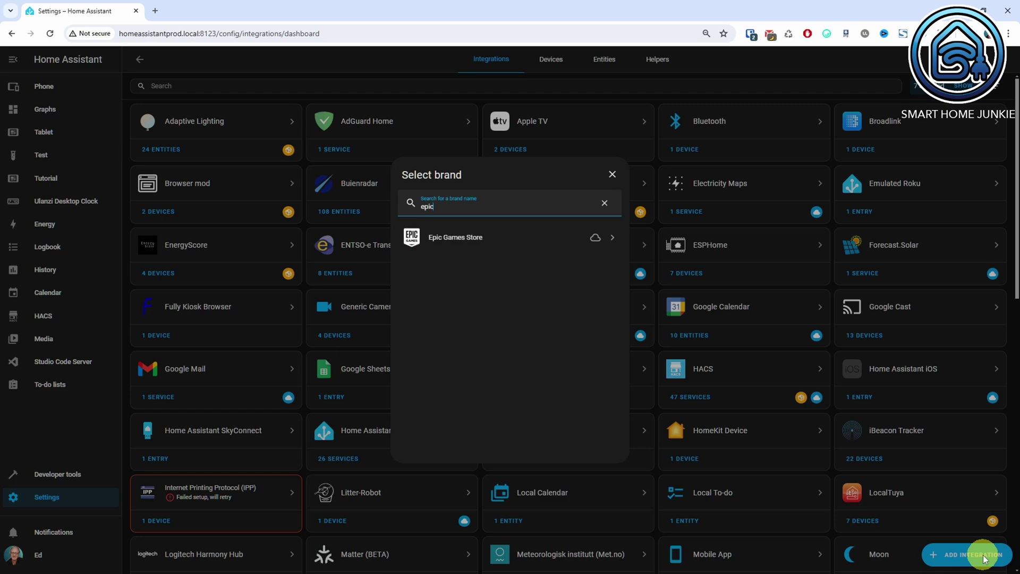
pyautogui.click(468, 246)
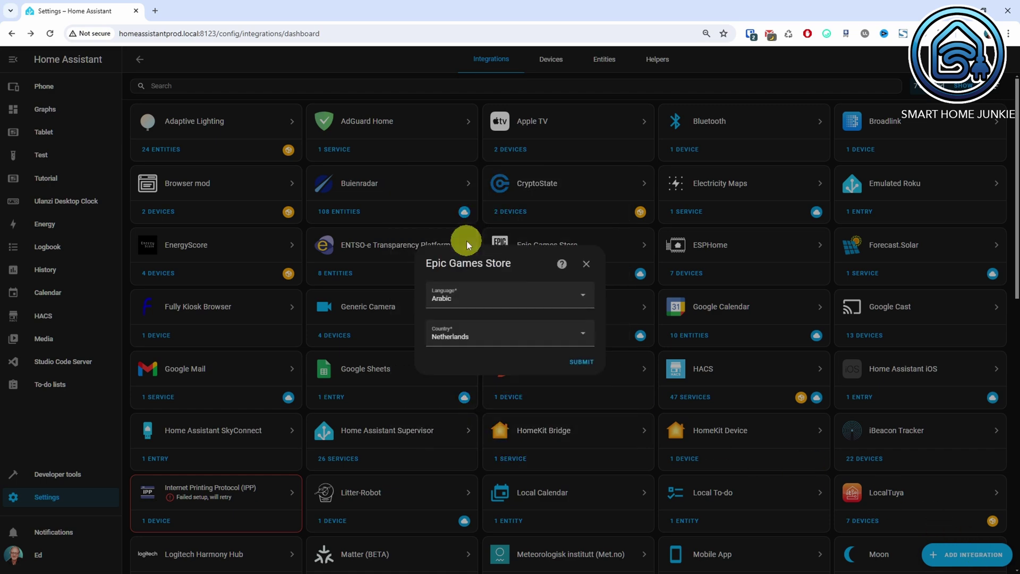
pyautogui.click(526, 302)
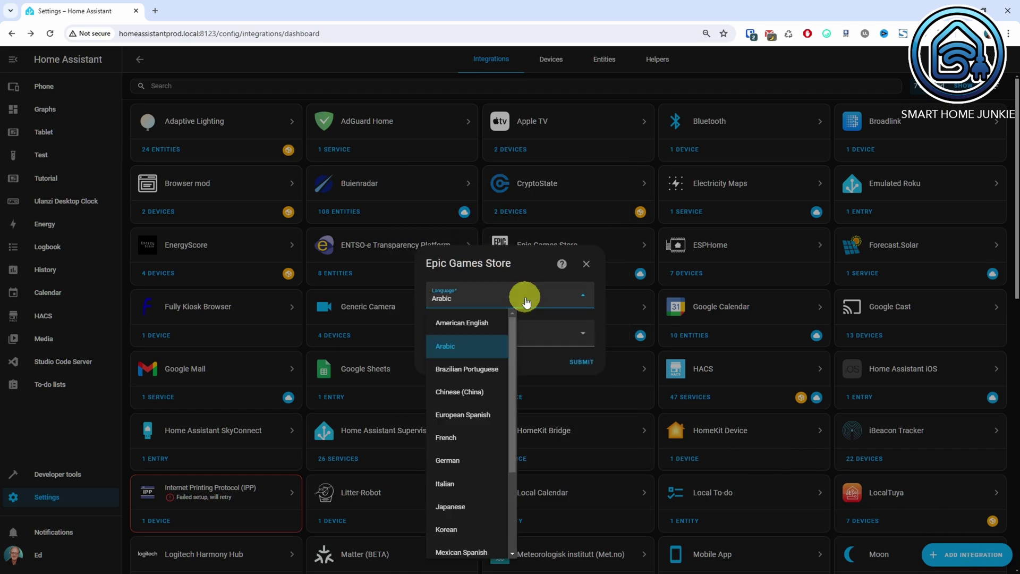
pyautogui.click(487, 328)
pyautogui.click(582, 363)
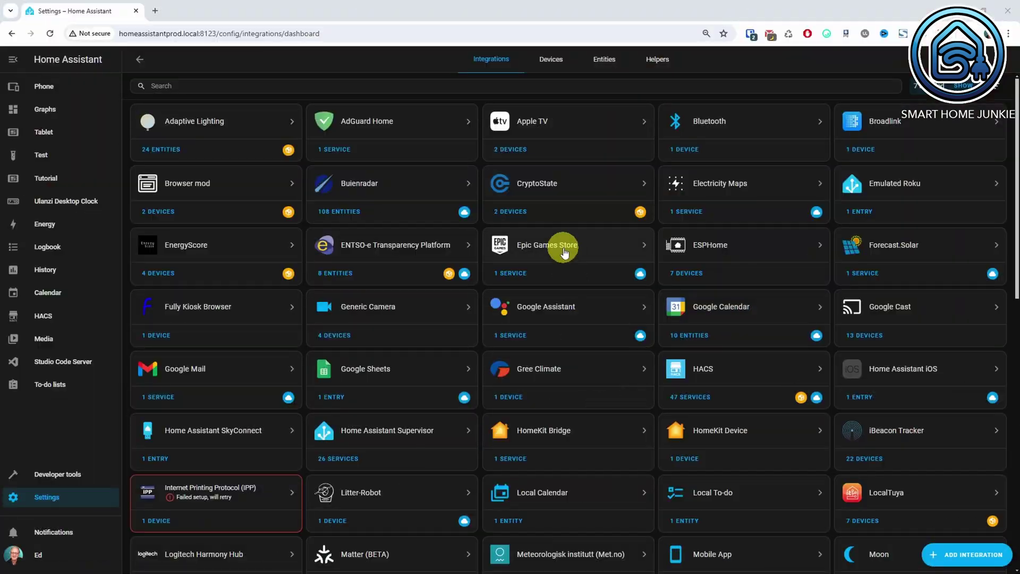
# Open the Epic Games Store integration's entities and view the details of the Epic Games Store Free games calendar.
pyautogui.click(563, 247)
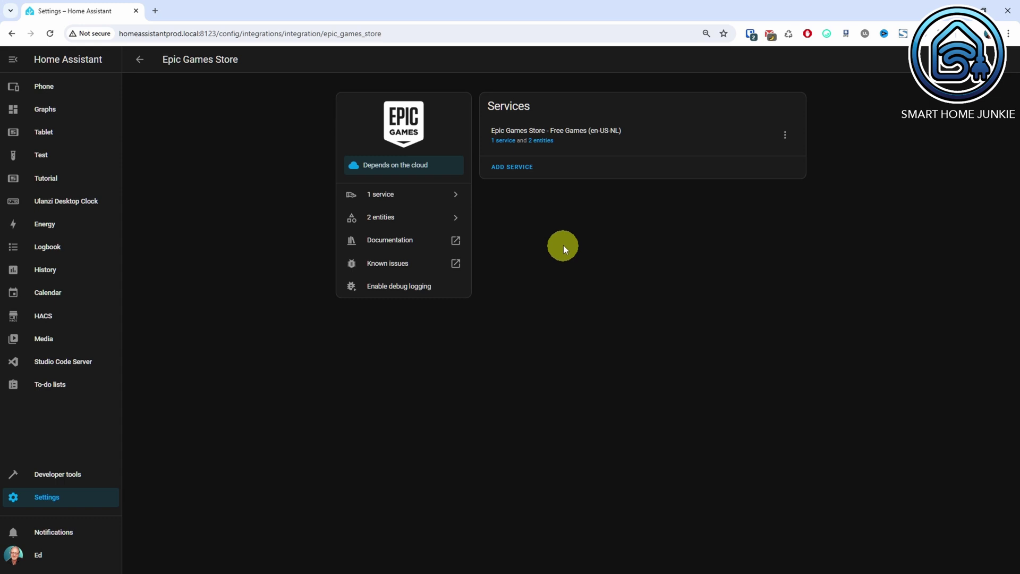
pyautogui.click(541, 140)
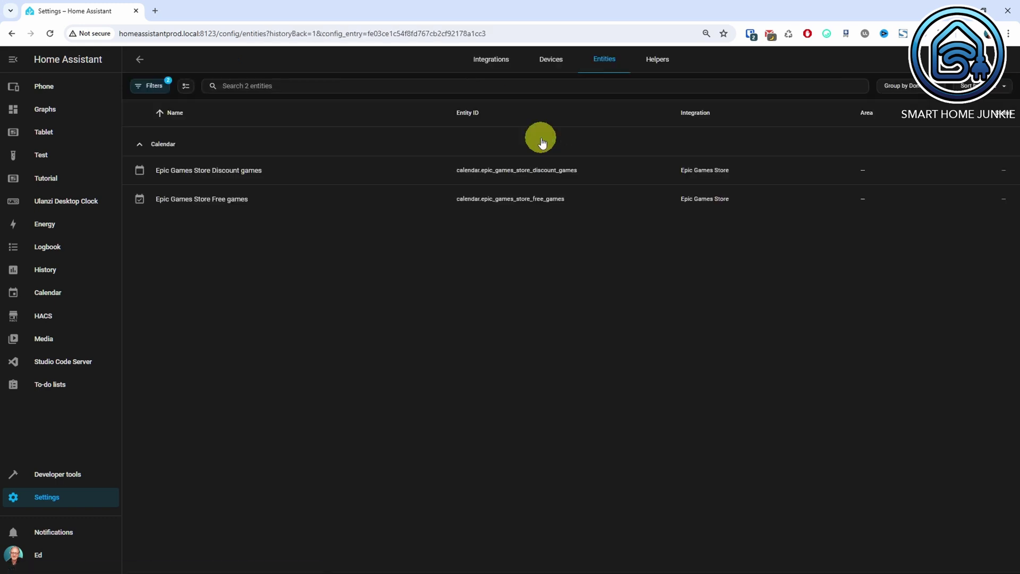
pyautogui.click(239, 200)
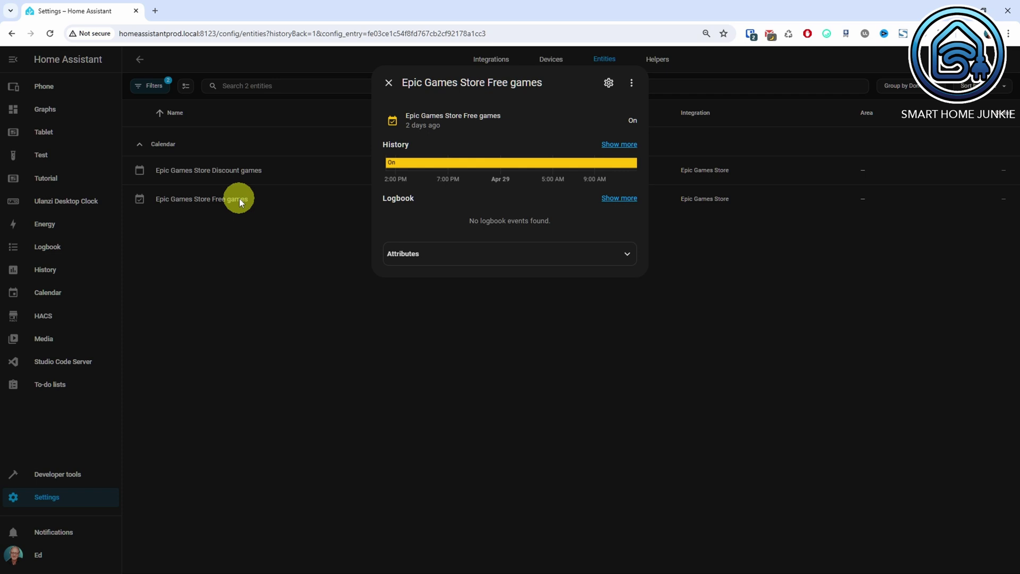
pyautogui.click(244, 259)
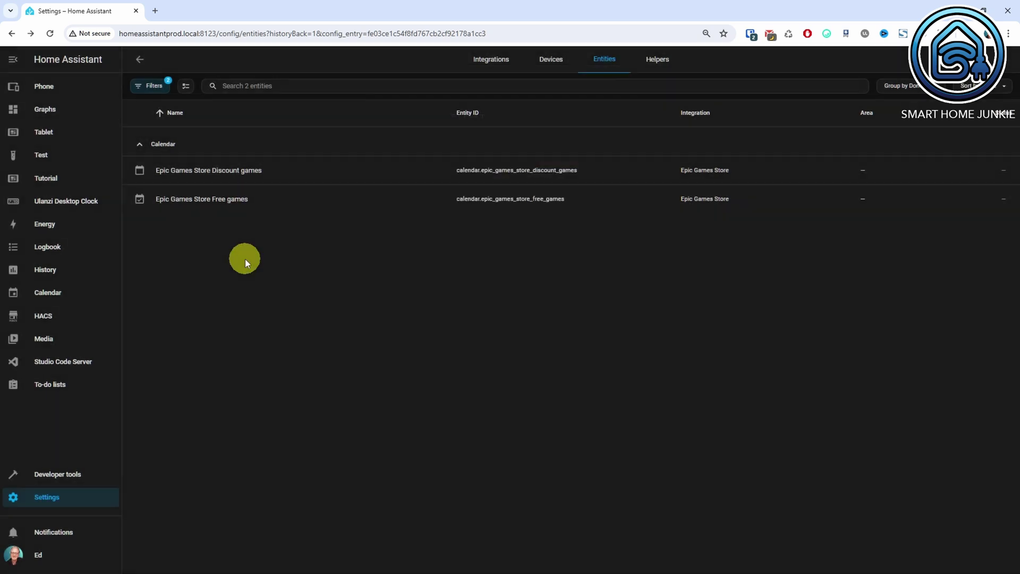
# Examine the free game events in the calendar and the state attributes of calendar.epic_games_store_free_games in the developer tools.
pyautogui.click(50, 294)
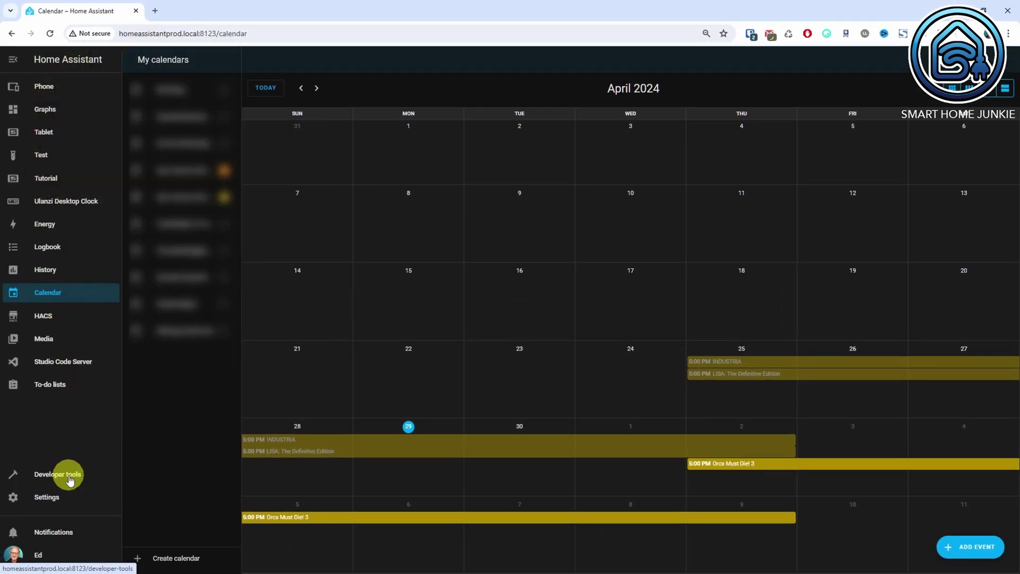
pyautogui.click(71, 479)
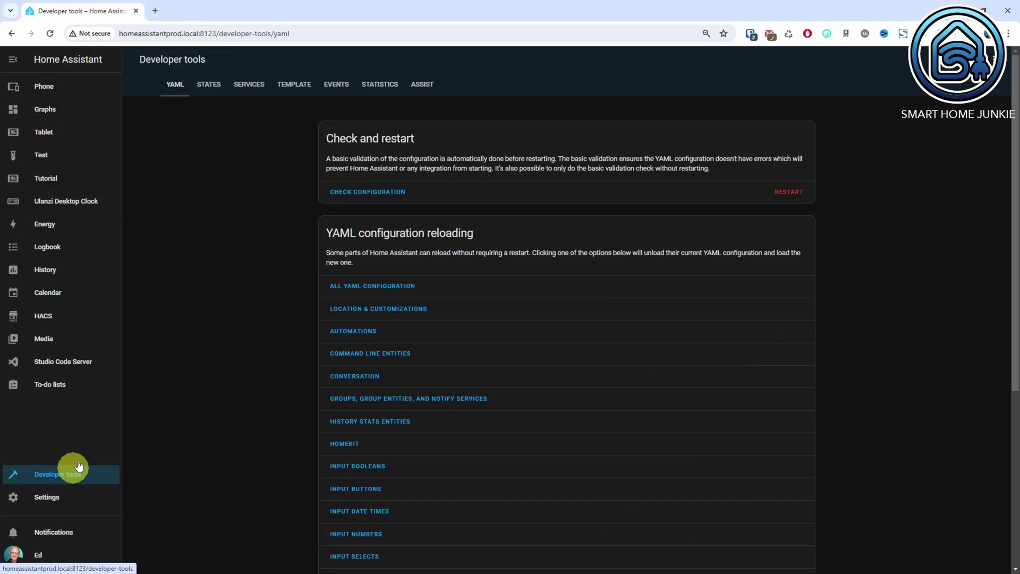
pyautogui.click(209, 85)
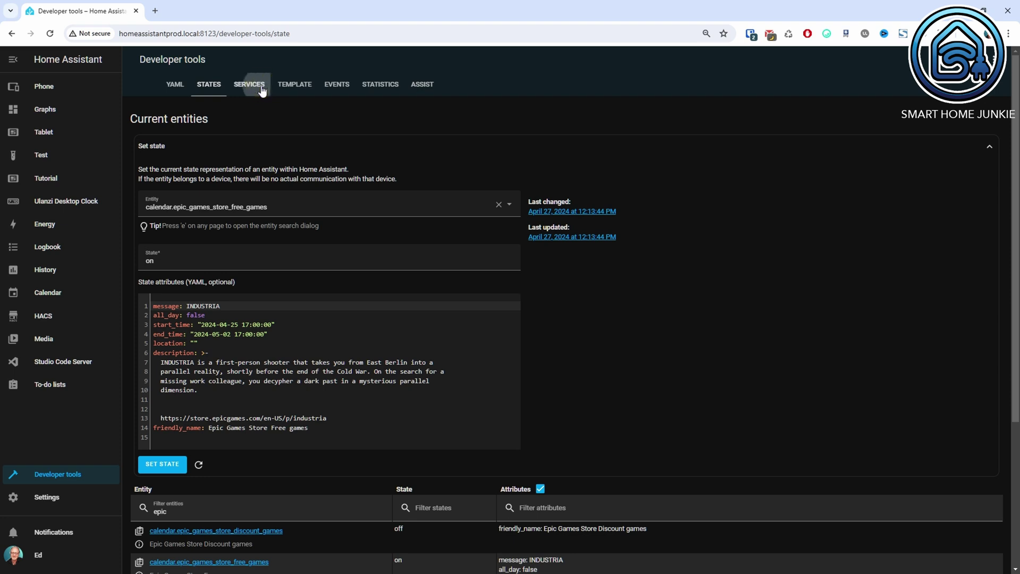
# Set up a service call for Calendar: Get events that targets the Epic Games Store Free games entity.
pyautogui.click(262, 88)
pyautogui.click(425, 152)
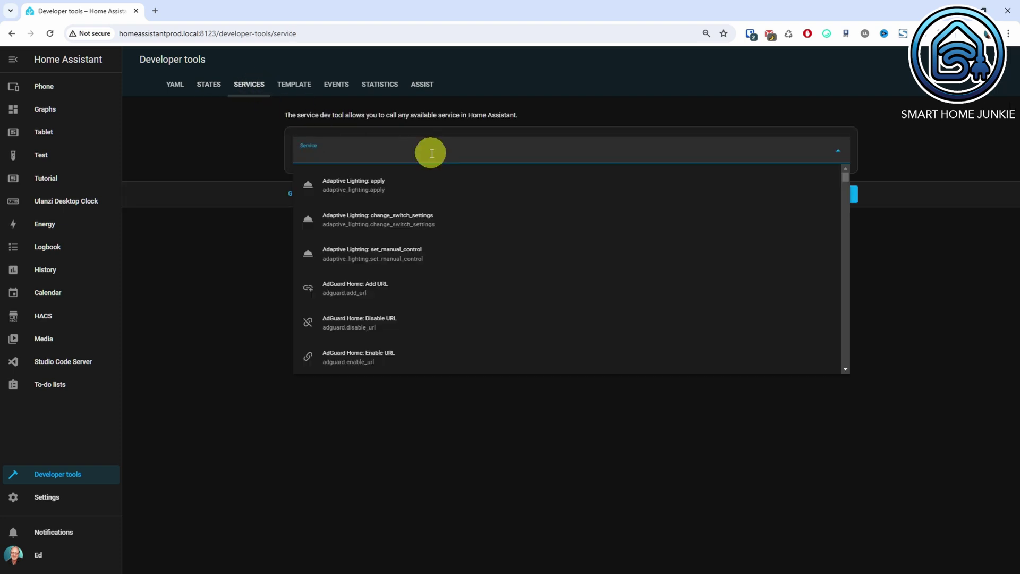
pyautogui.write('calend')
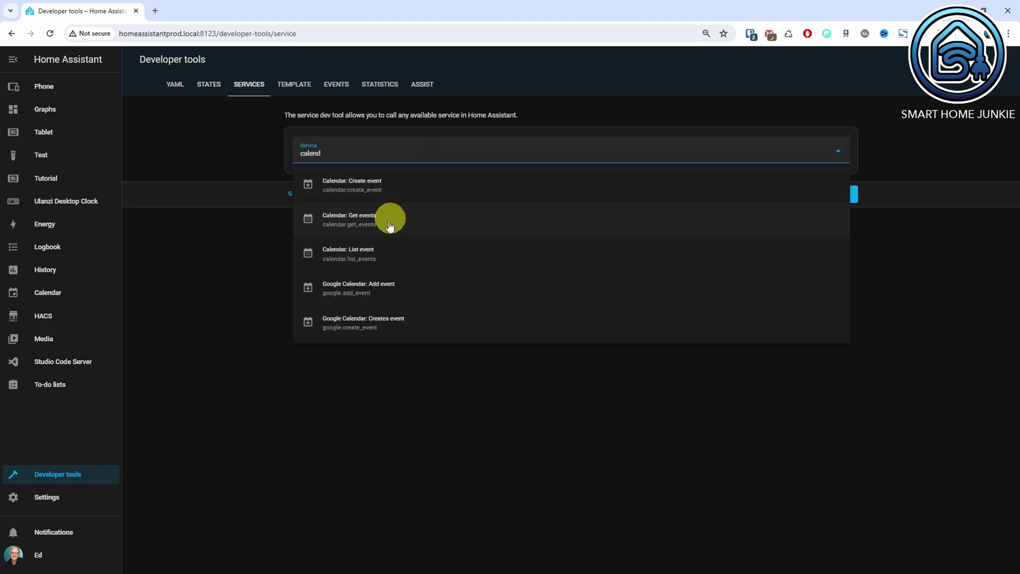
pyautogui.click(389, 222)
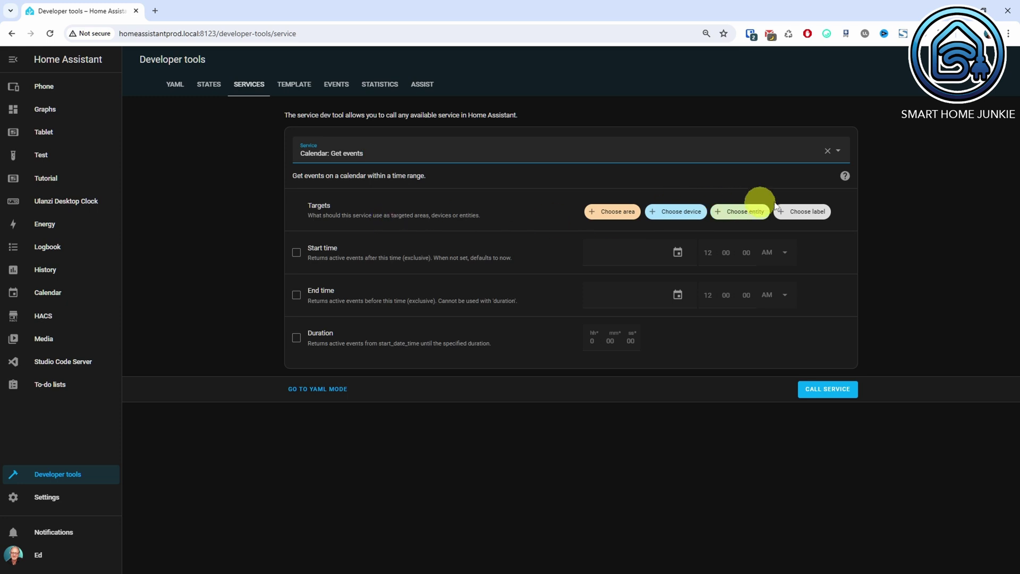
pyautogui.click(750, 213)
pyautogui.write('epic')
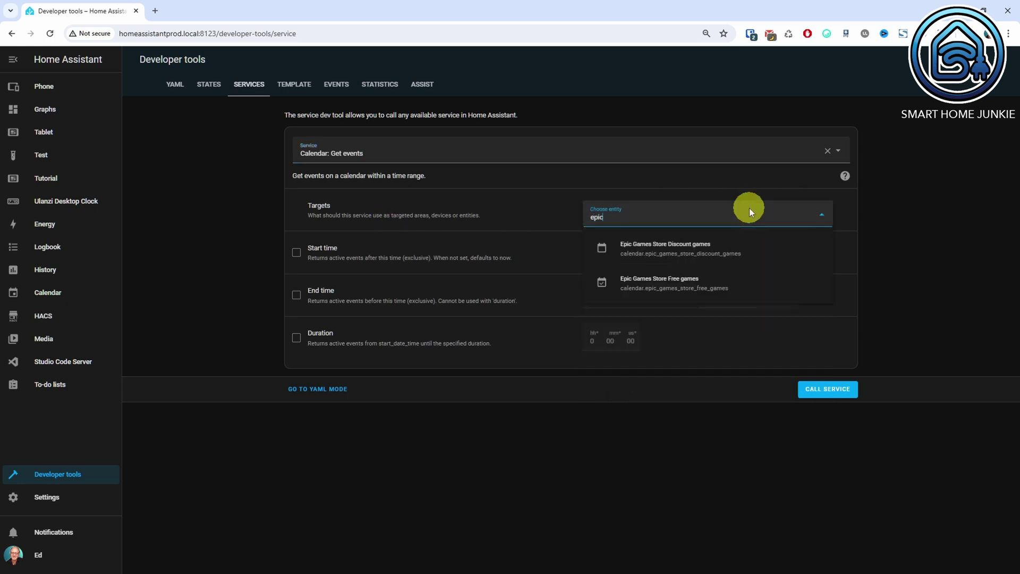
pyautogui.click(714, 288)
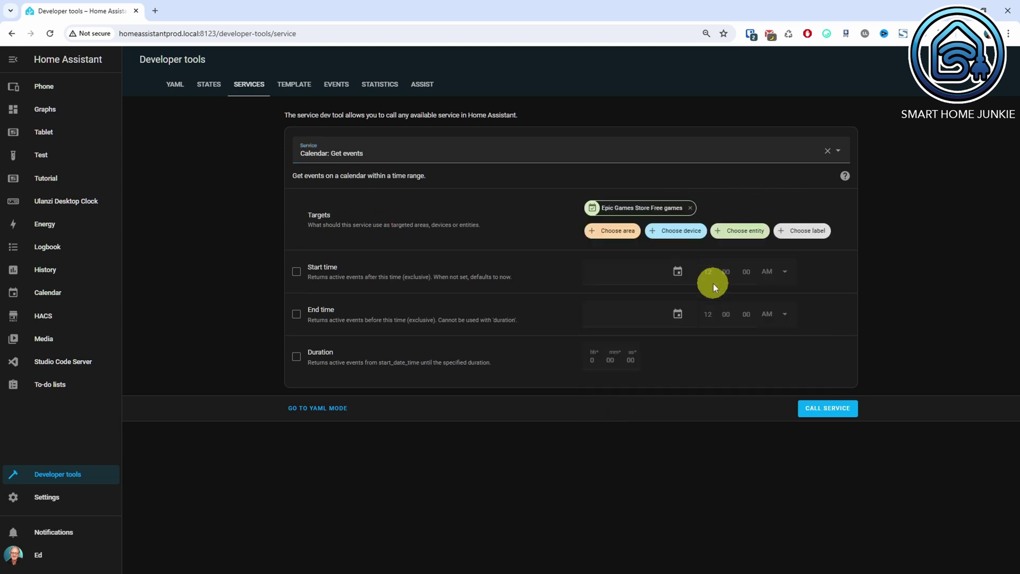
# Enable the duration option at 24 hours, call the service and read through its response.
pyautogui.click(296, 357)
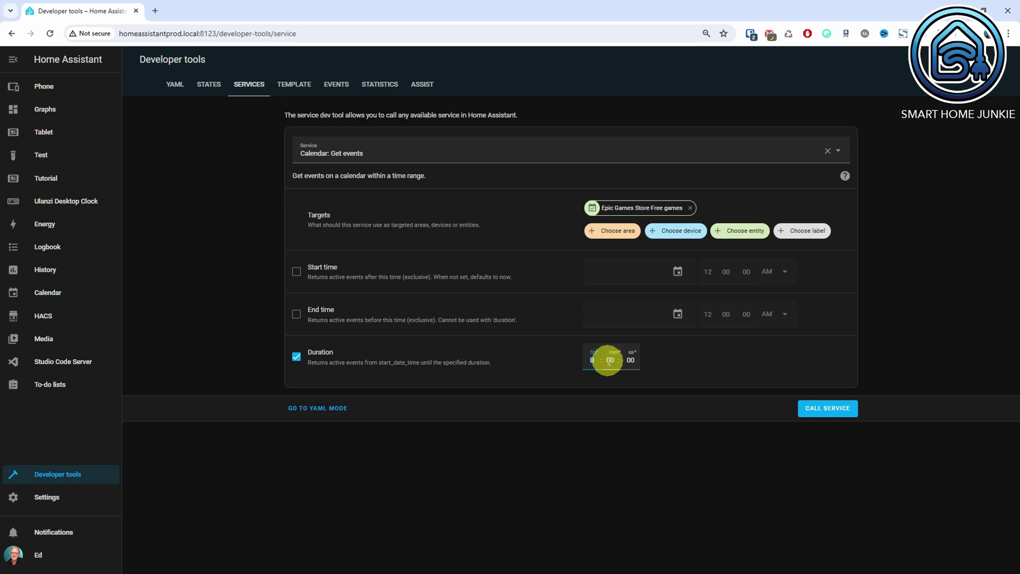
pyautogui.click(831, 412)
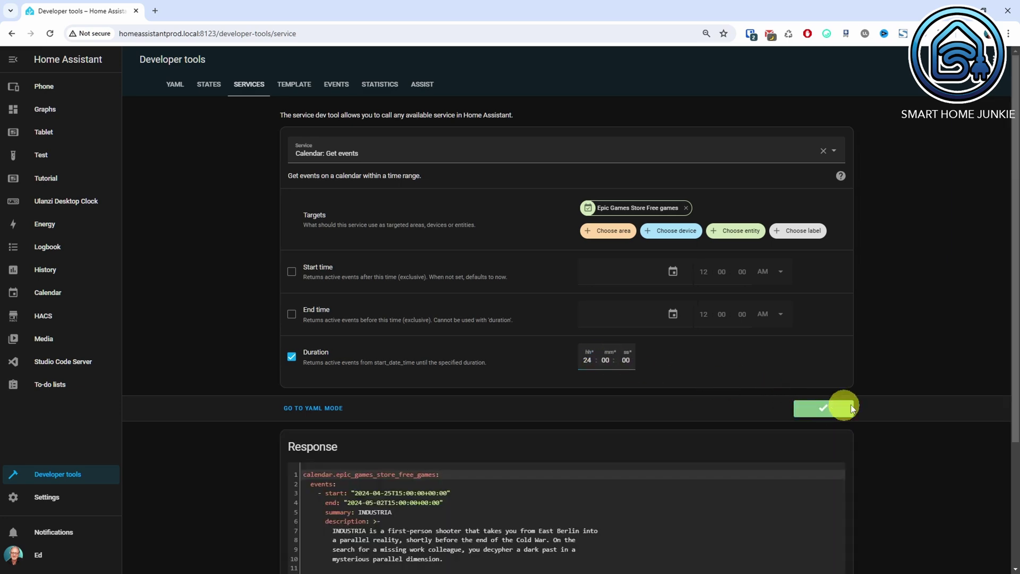
pyautogui.scroll(-3, 941, 364)
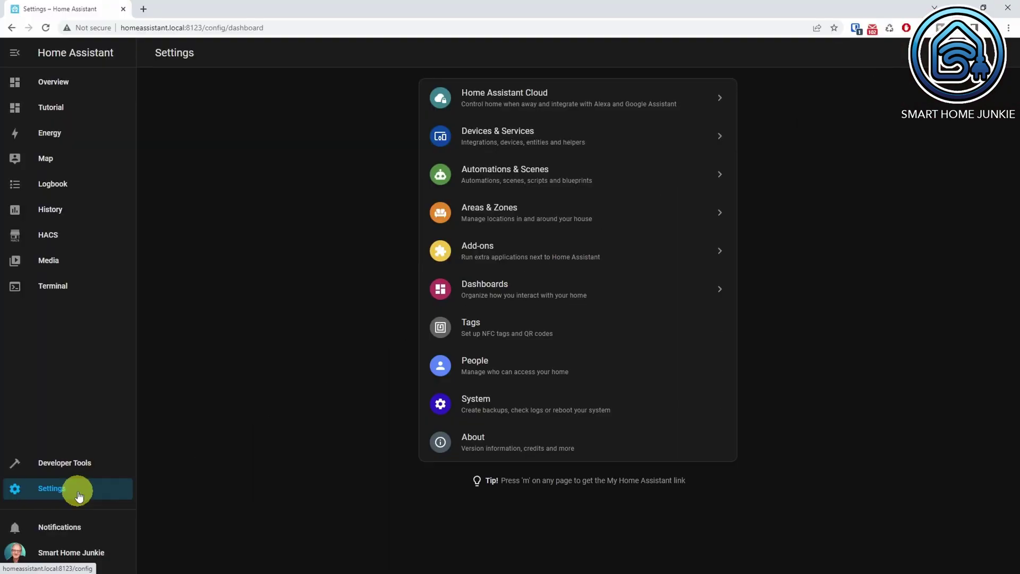
# Search the add-on store for "studio" and open the Studio Code Server add-on.
pyautogui.click(487, 251)
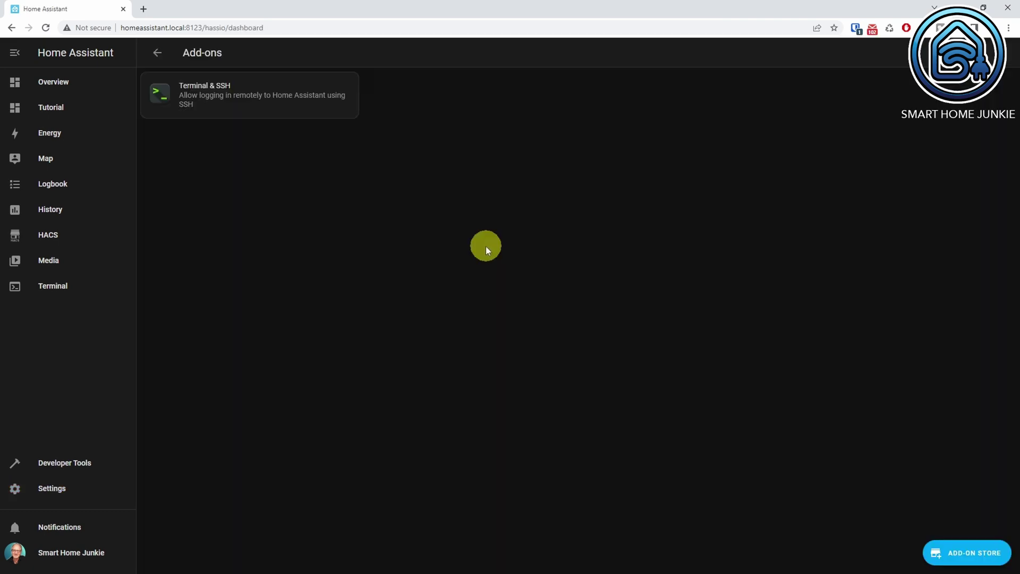
pyautogui.click(974, 552)
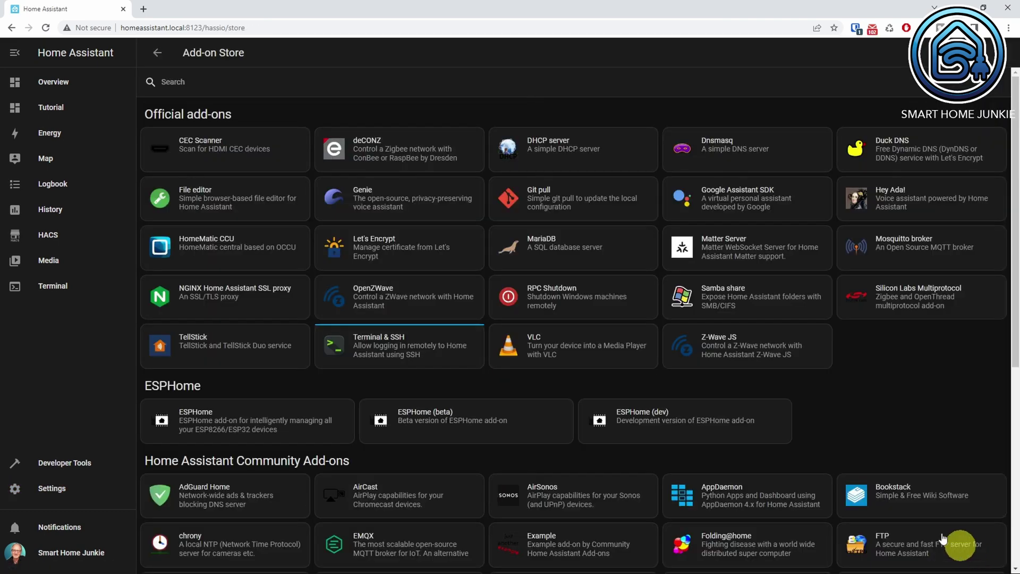
pyautogui.click(242, 85)
pyautogui.write('studio')
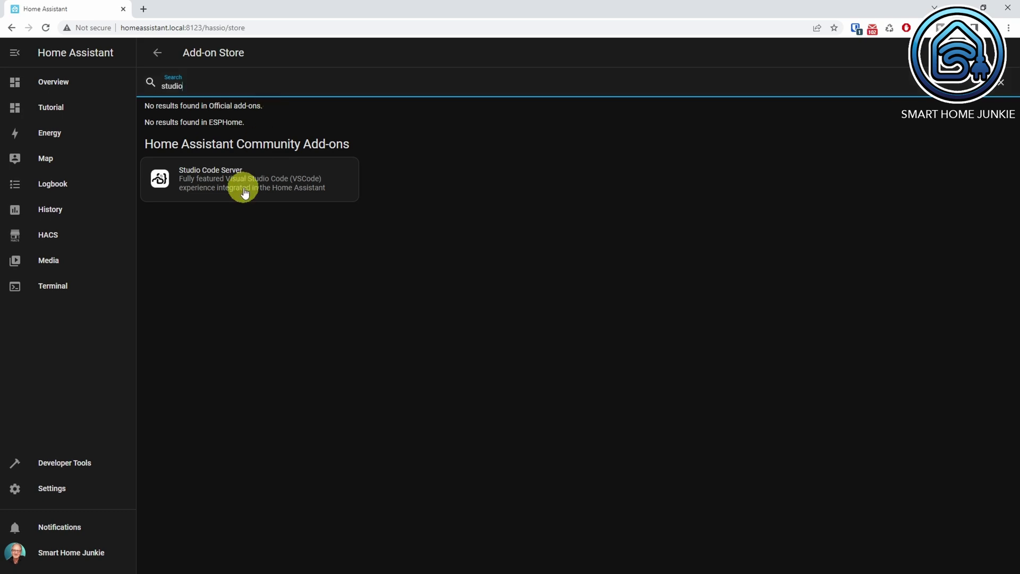
pyautogui.click(245, 192)
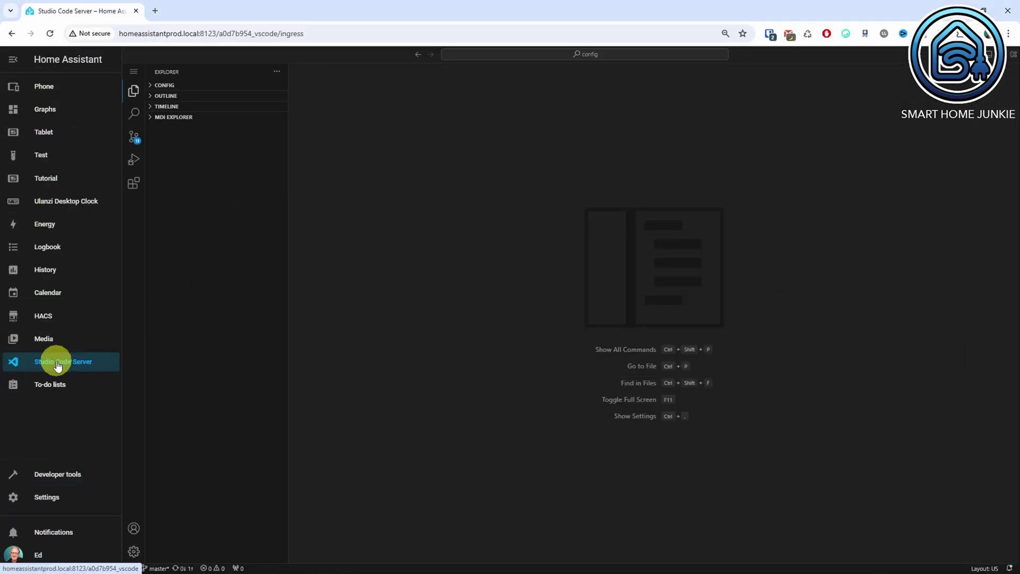
# Expand the config folder in Studio Code Server and open configuration.yaml.
pyautogui.click(163, 85)
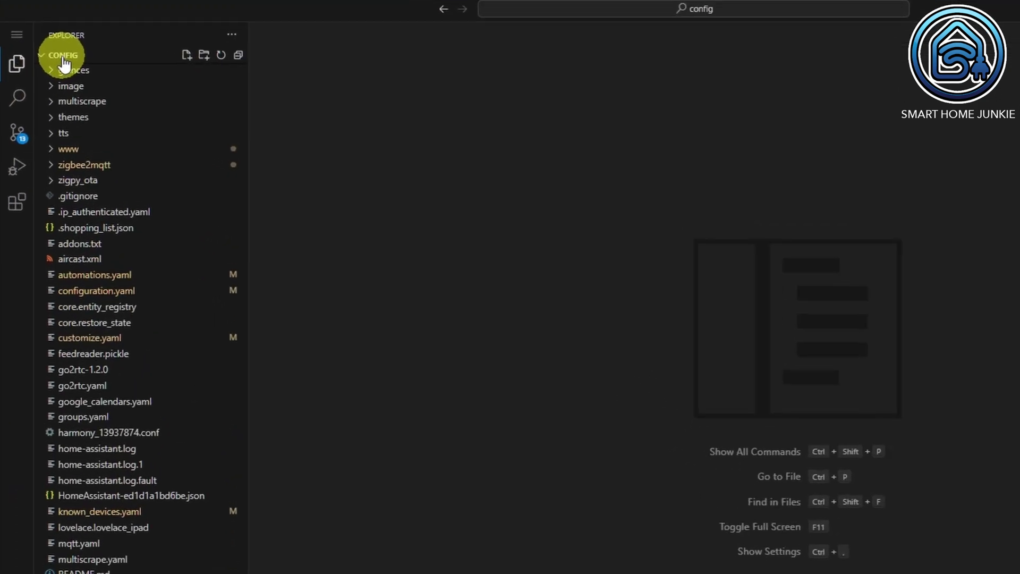
pyautogui.click(82, 292)
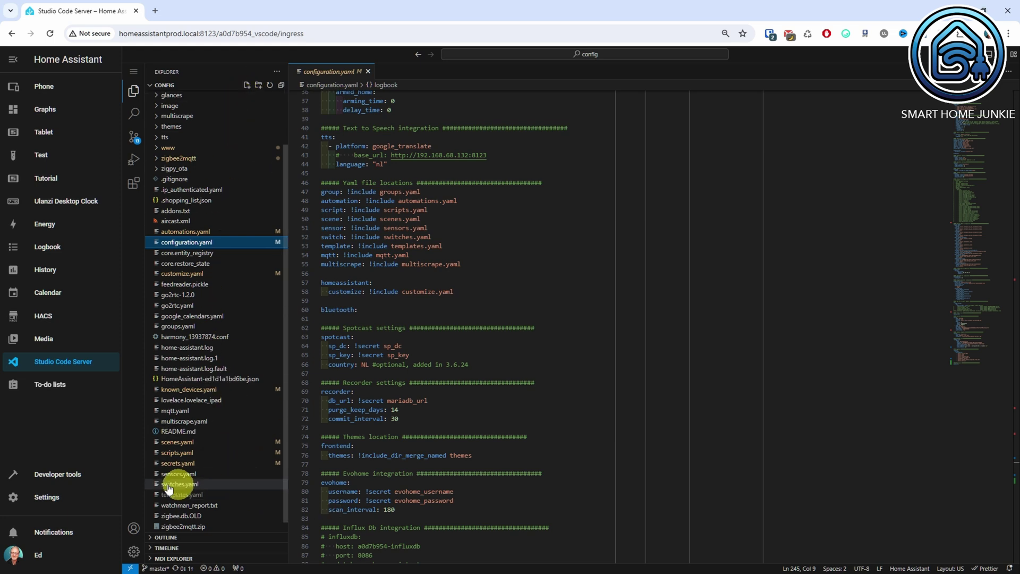
# Check the YAML configuration in the developer tools and restart Home Assistant.
pyautogui.click(73, 476)
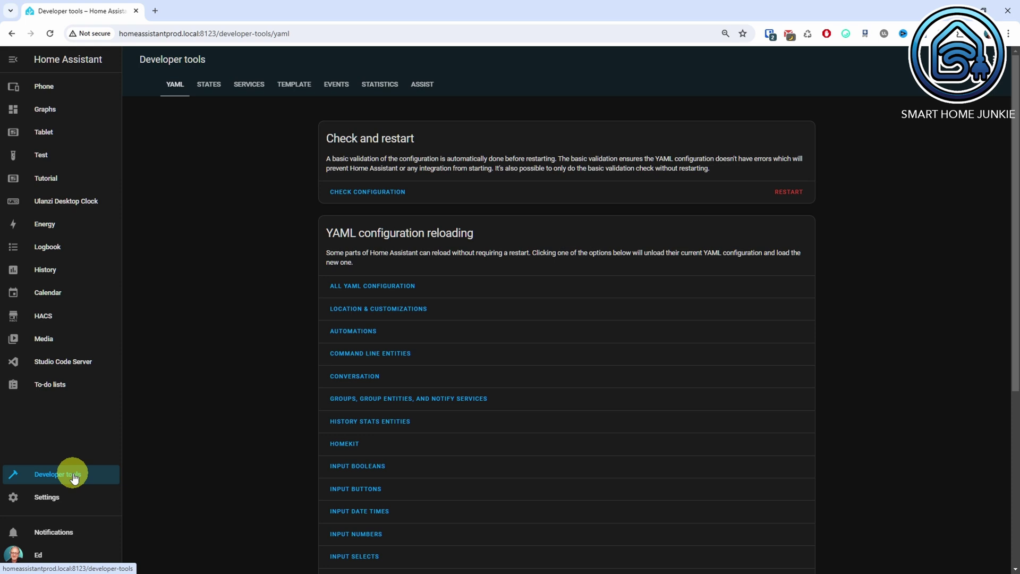
pyautogui.click(378, 191)
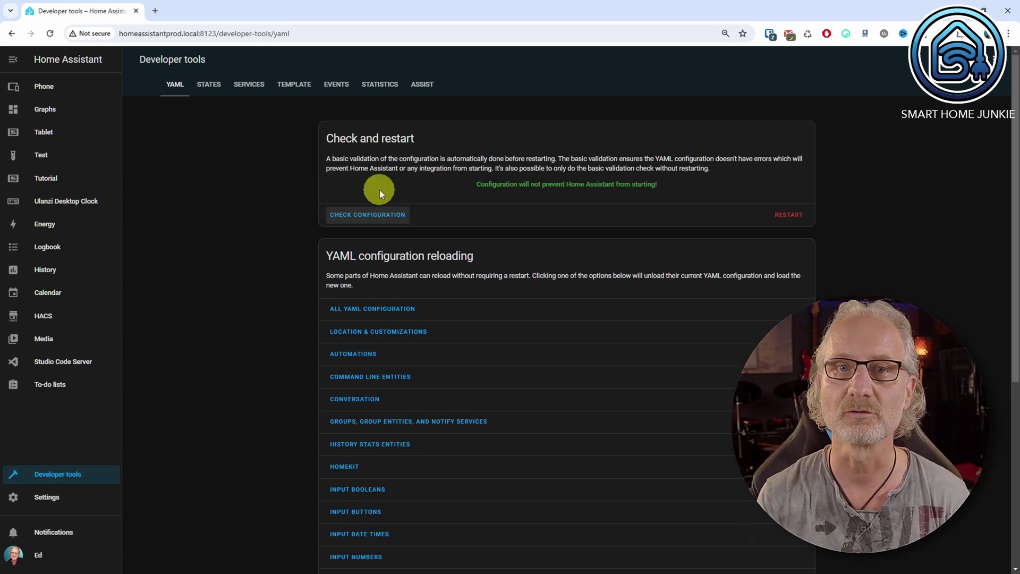
pyautogui.click(792, 215)
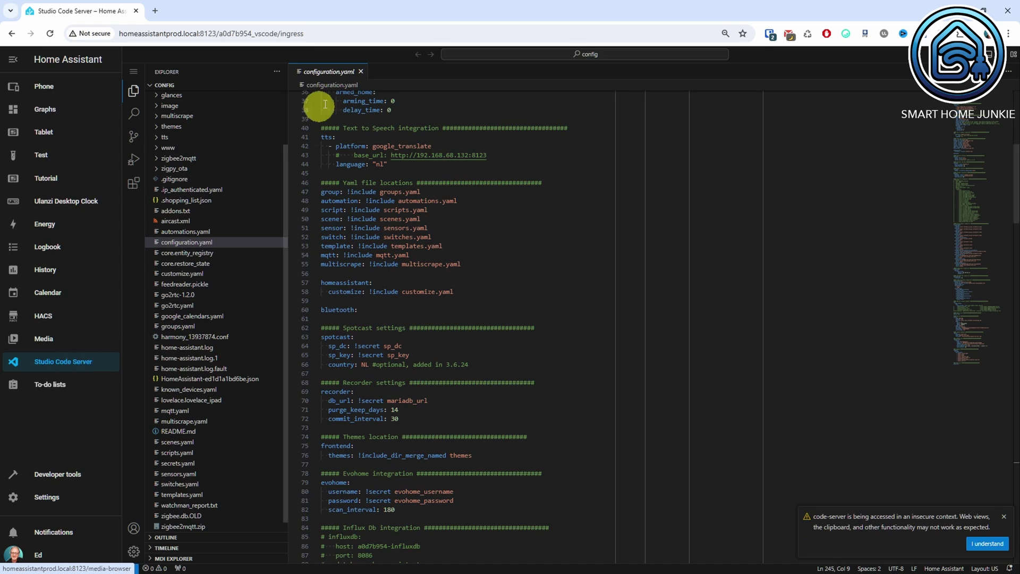
# Close configuration.yaml in Studio Code Server and open templates.yaml.
pyautogui.click(361, 71)
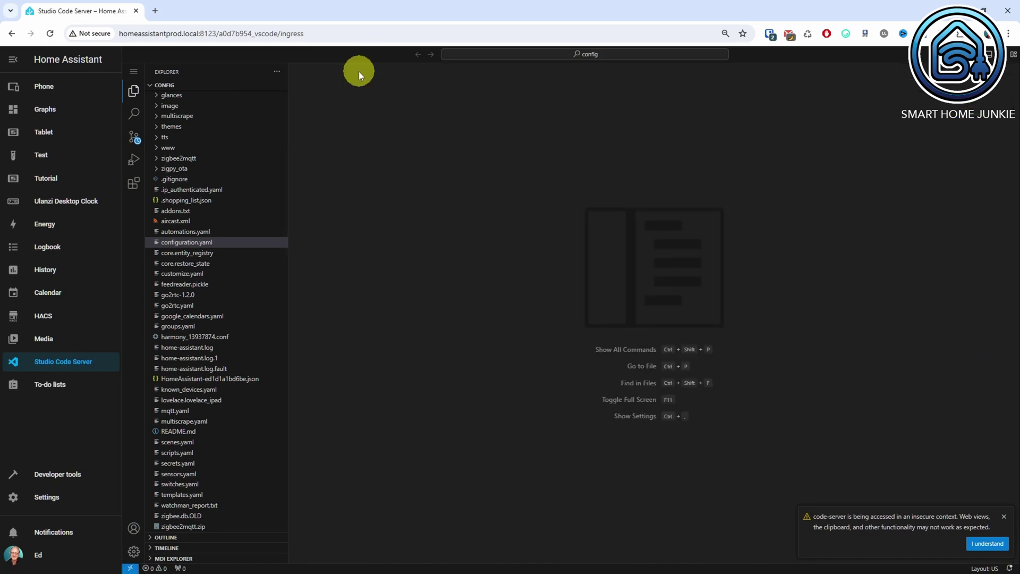
pyautogui.click(197, 495)
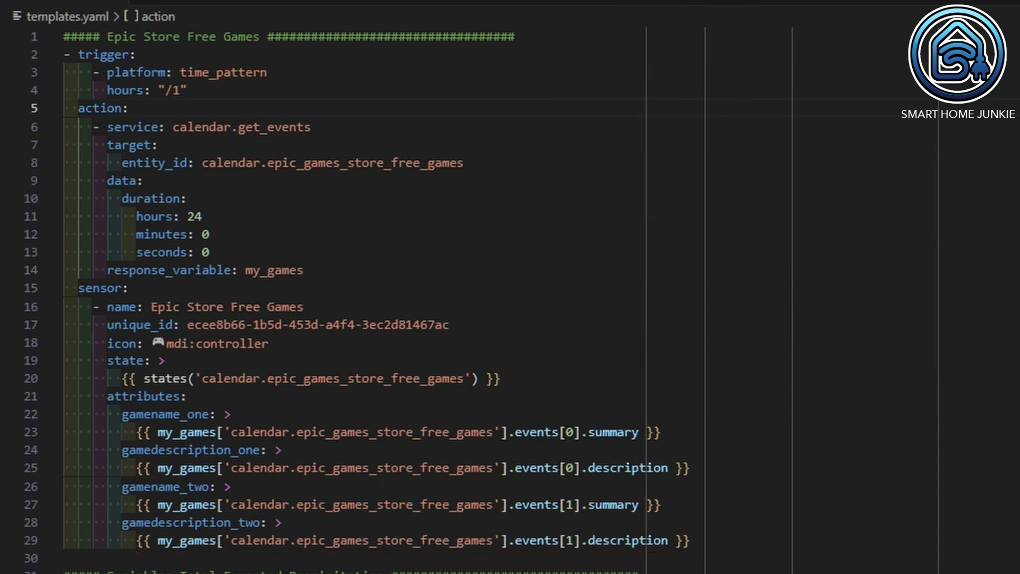
# Select the gamename_one template expression on line 23 of templates.yaml and save the file.
pyautogui.moveTo(136, 432); pyautogui.dragTo(661, 432)
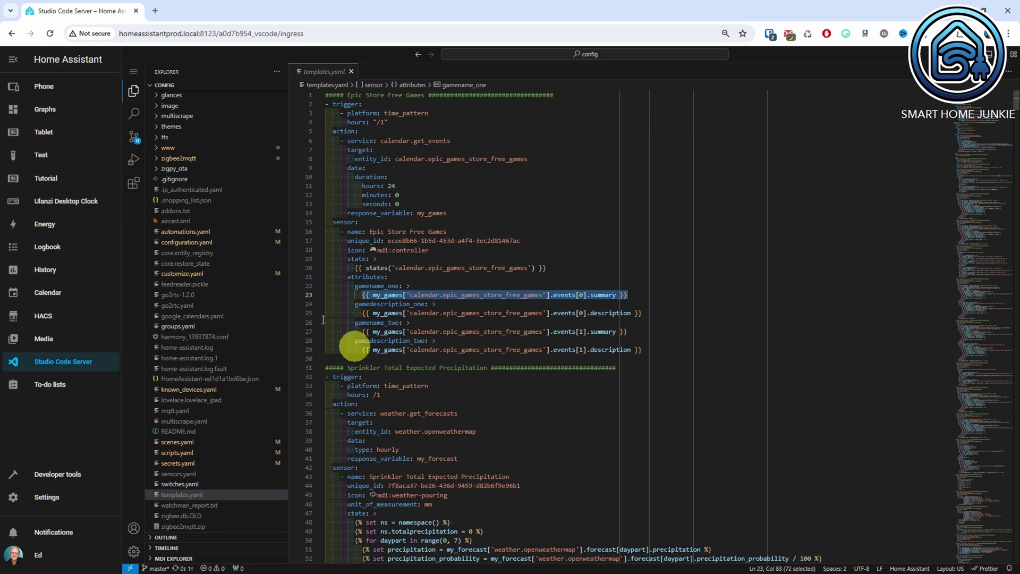
pyautogui.click(131, 74)
pyautogui.moveTo(176, 76)
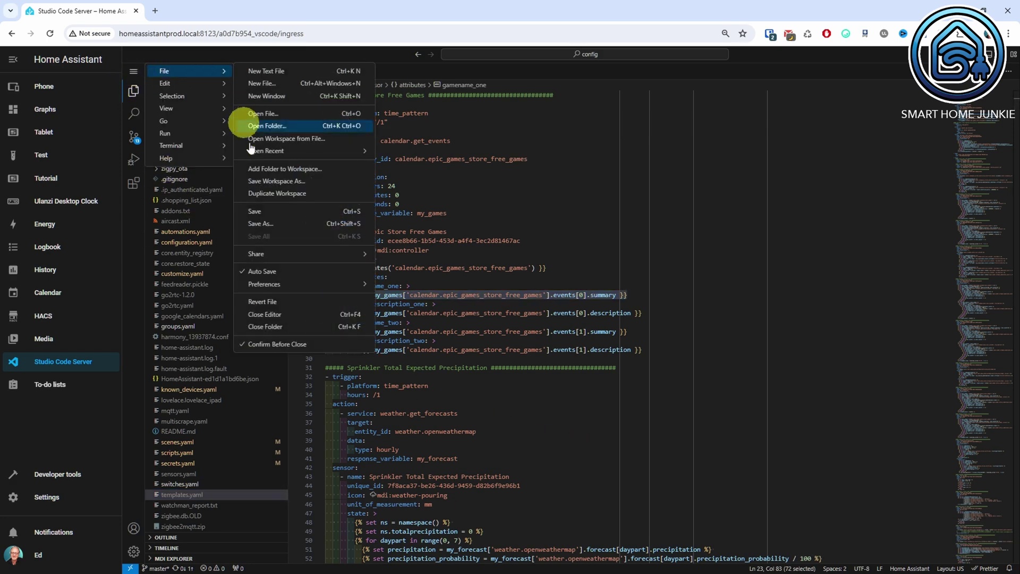
pyautogui.click(275, 211)
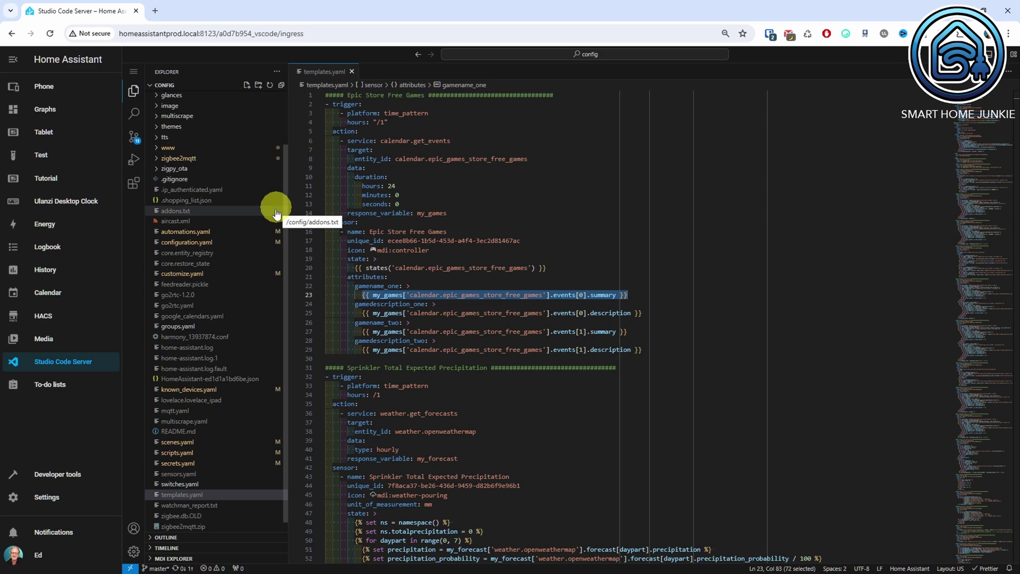
# Reload the template entities from the YAML section of the developer tools.
pyautogui.click(46, 479)
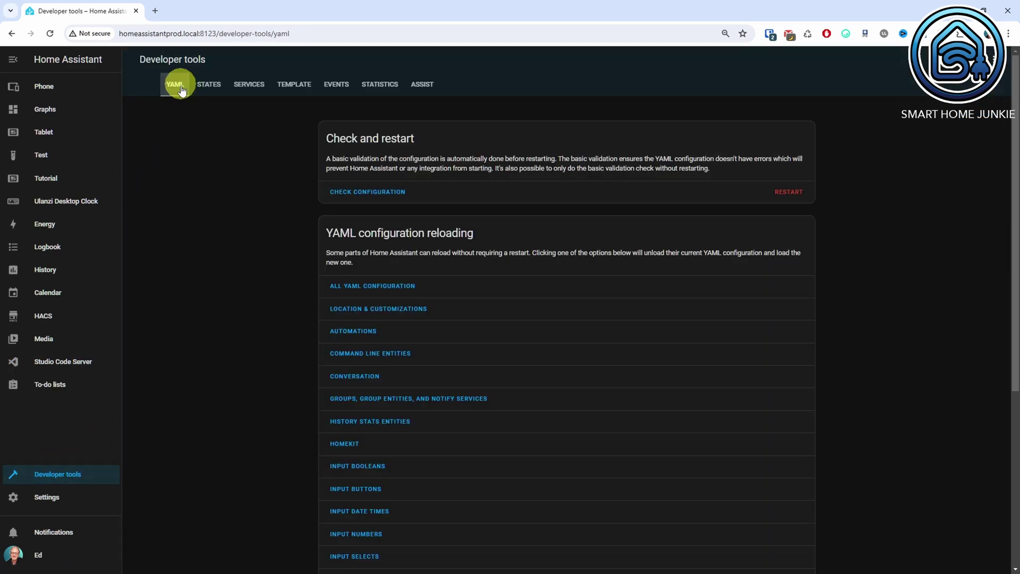
pyautogui.scroll(-5, 441, 392)
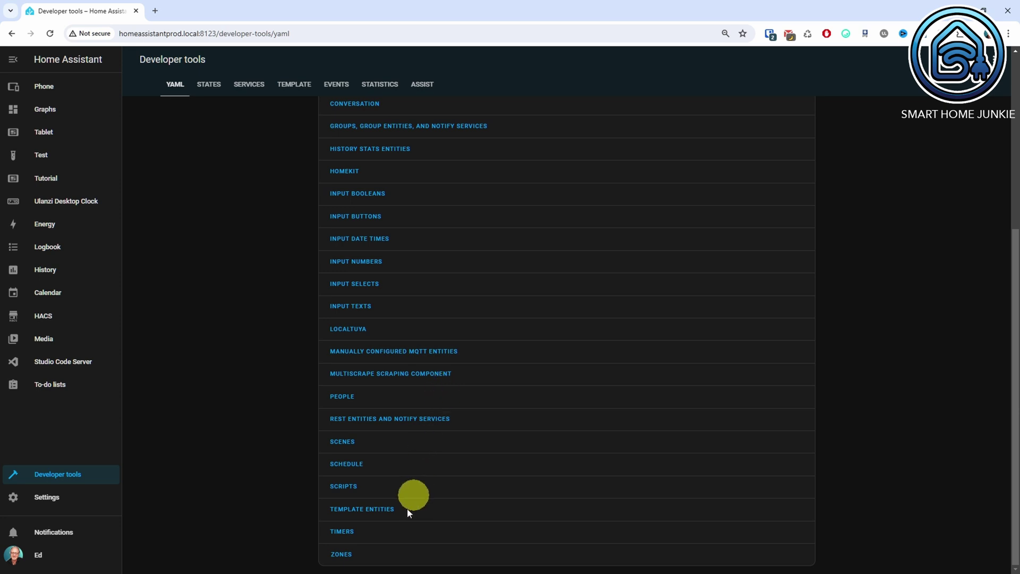
pyautogui.click(384, 510)
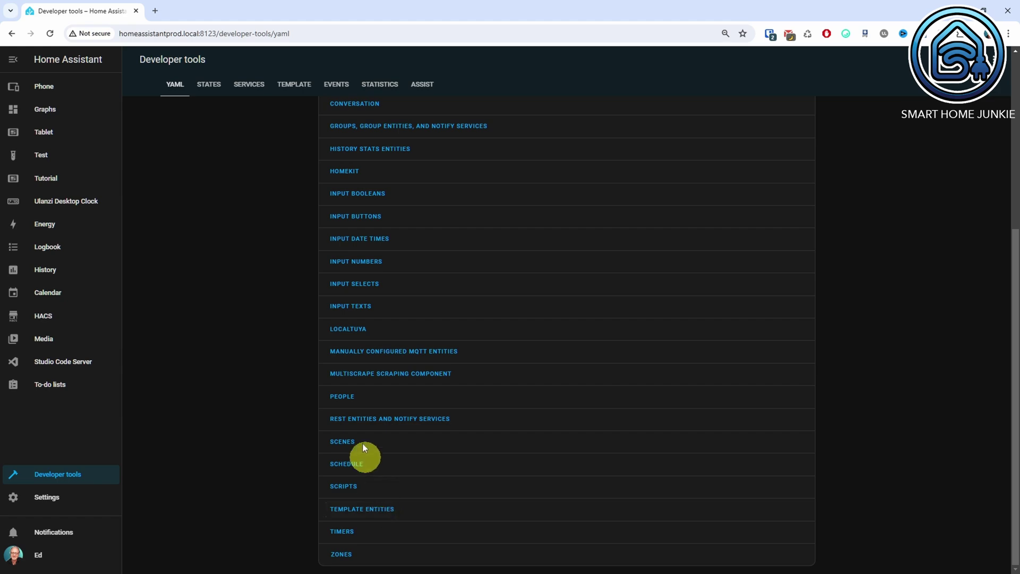
# Filter the entity states by "epic" and open sensor.epic_store_free_games to inspect its attributes.
pyautogui.click(212, 92)
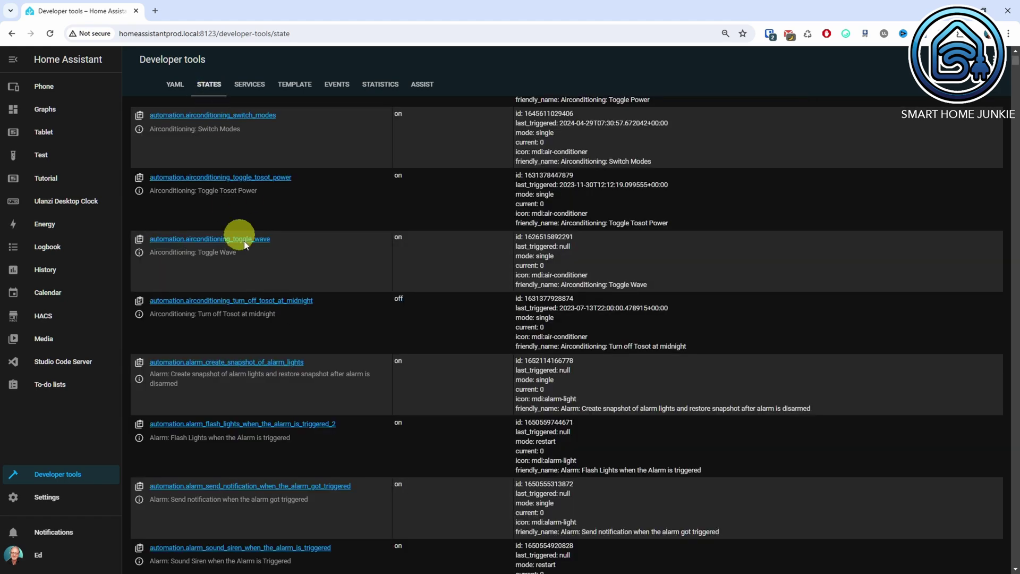
pyautogui.scroll(5, 256, 249)
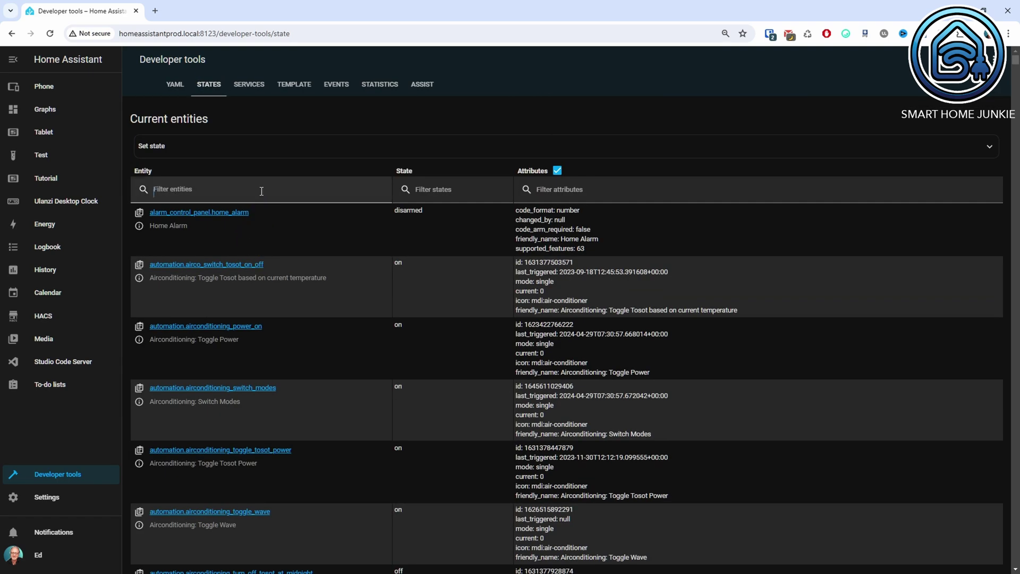
pyautogui.click(261, 191)
pyautogui.write('epic')
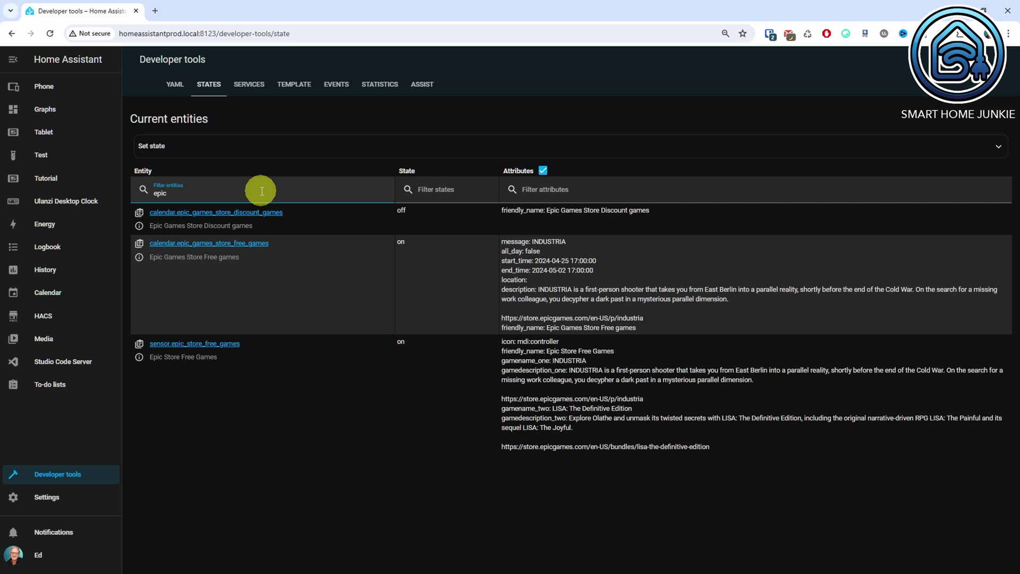
pyautogui.click(230, 344)
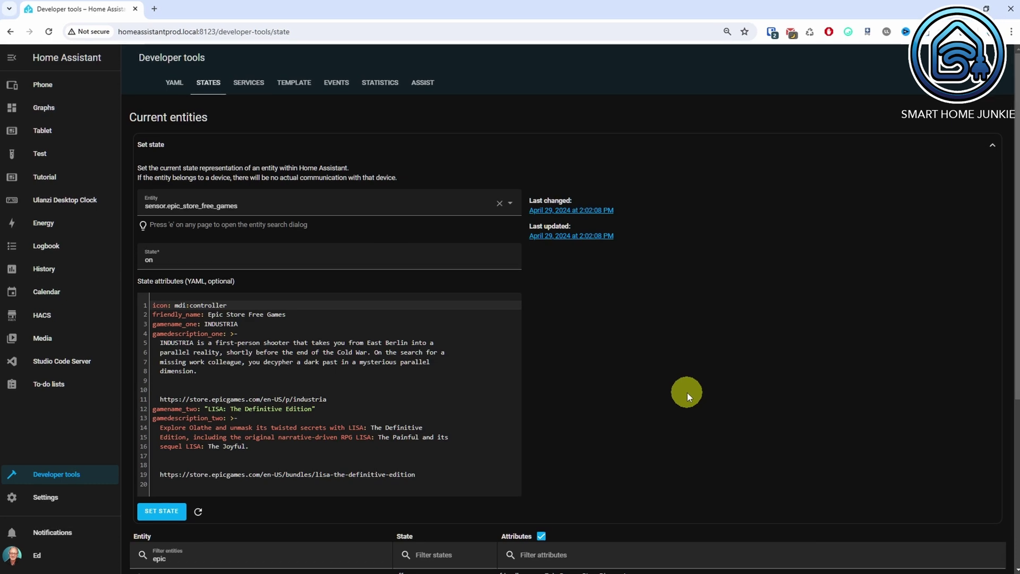
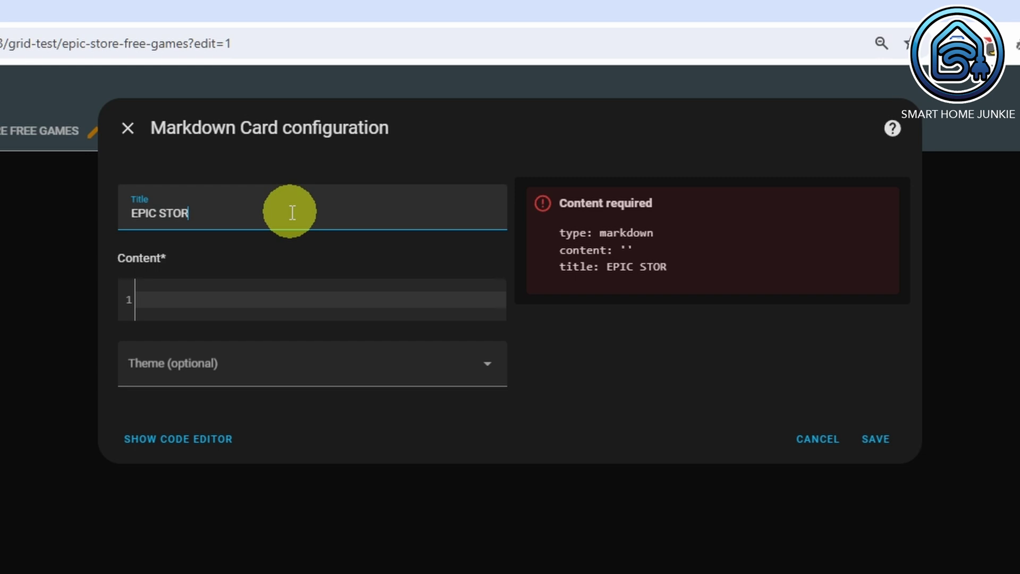
# Title the Markdown card "EPIC STORE FREE GAMES" and enter **FREE GAME 1:** as the first content line.
pyautogui.write('MES')
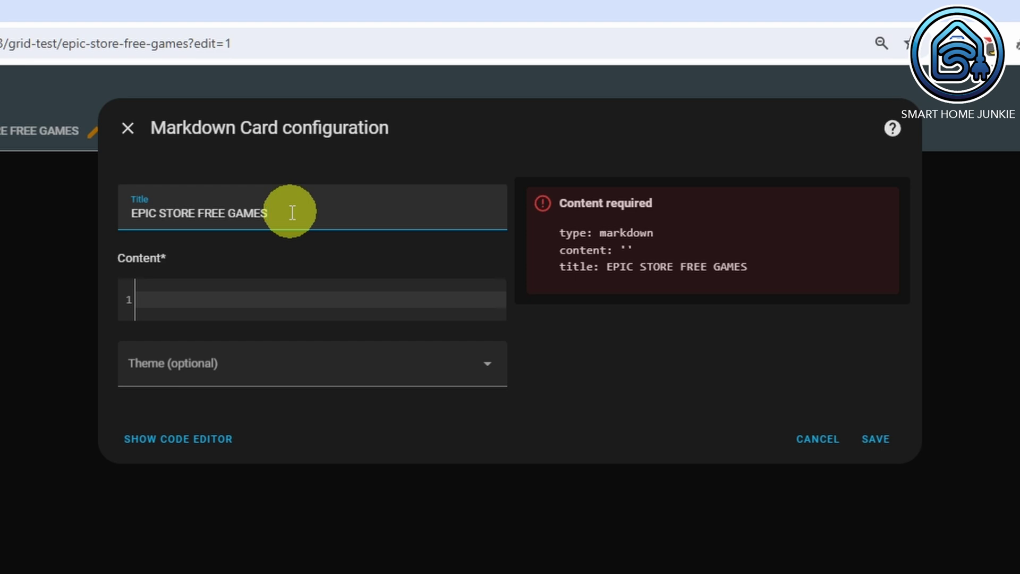
pyautogui.click(404, 301)
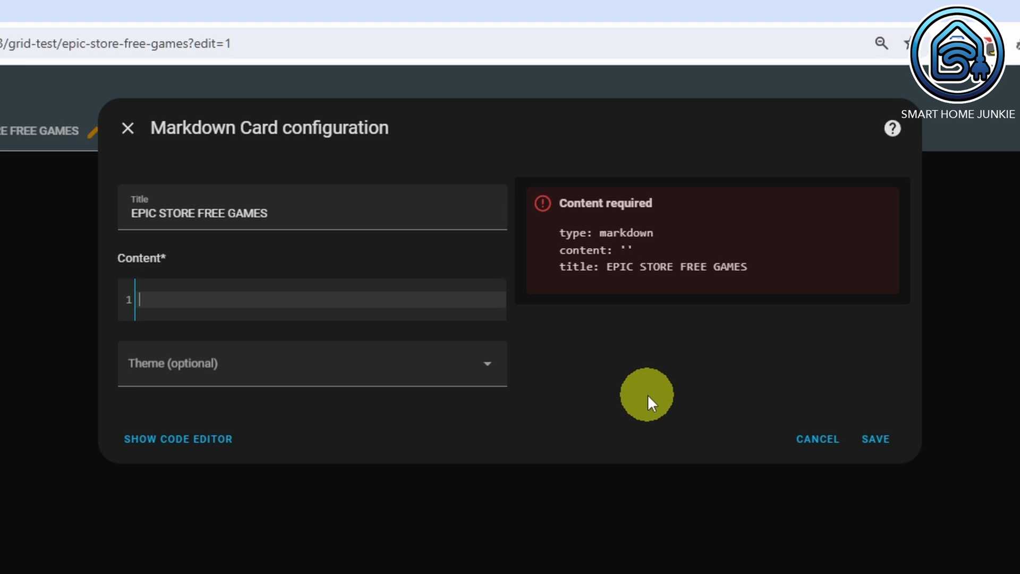
pyautogui.write('**FREE')
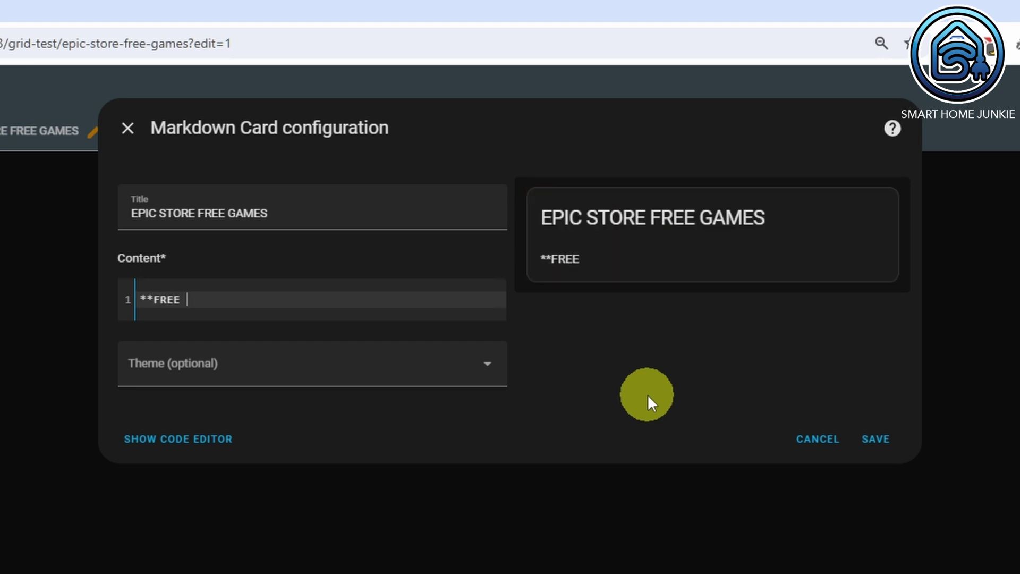
pyautogui.write(' GAME 1:')
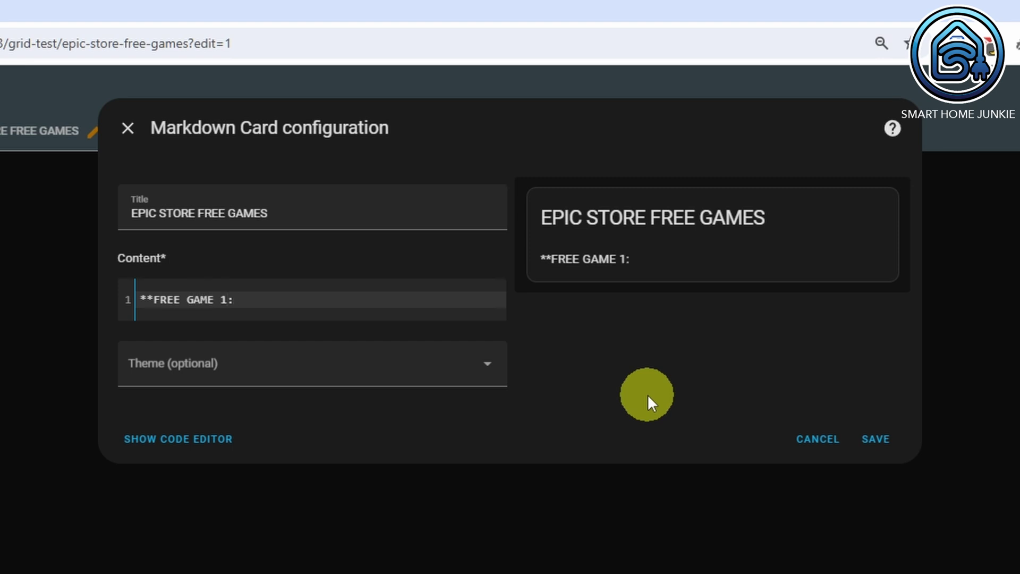
pyautogui.write('**')
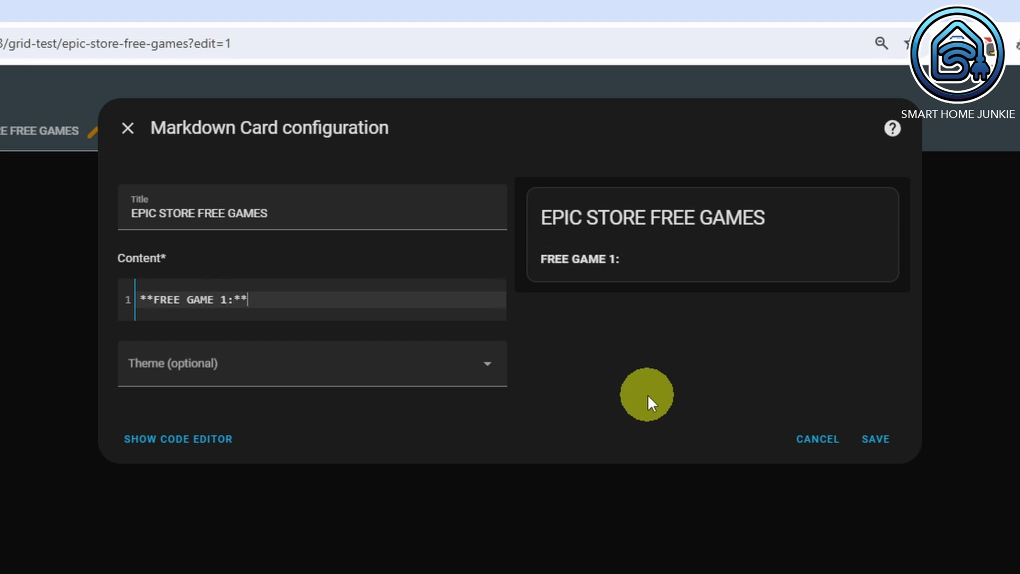
# Add the italic content line *{{ state_attr('sensor.epic_store_free_games','gamename_one')}}* below the FREE GAME 1 heading.
pyautogui.press('Return')
pyautogui.write('*')
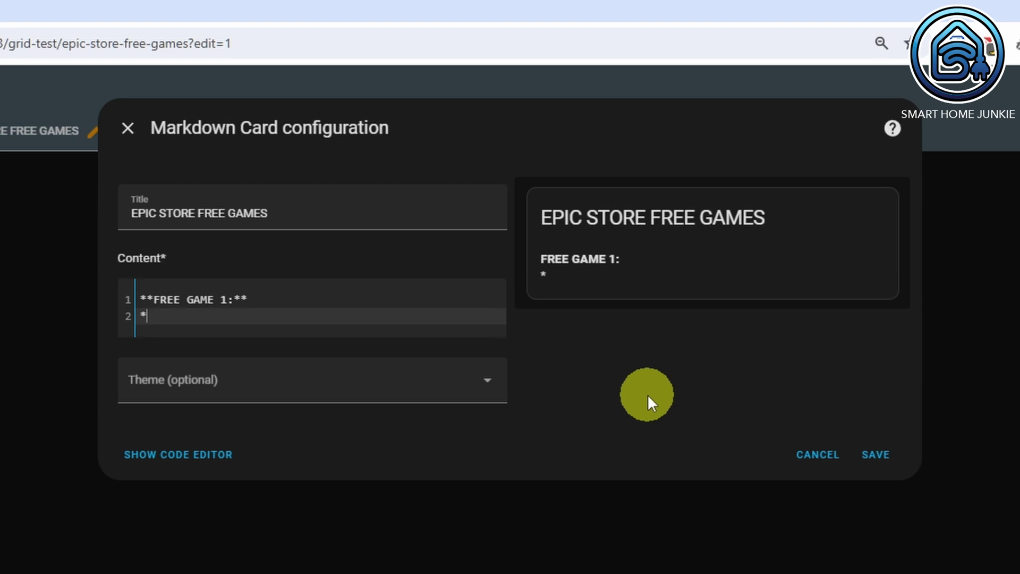
pyautogui.write('{{ state')
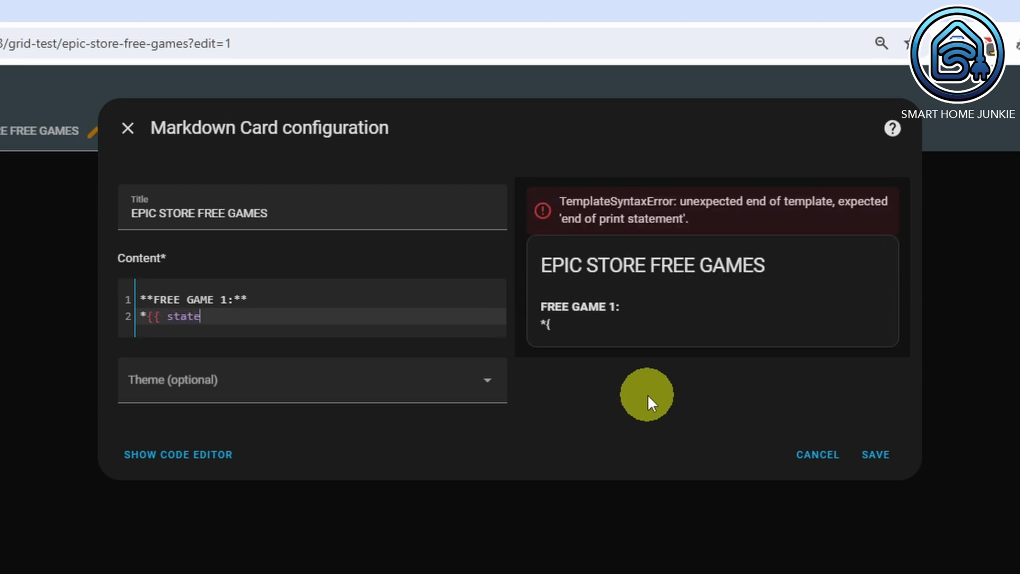
pyautogui.write("_attr('")
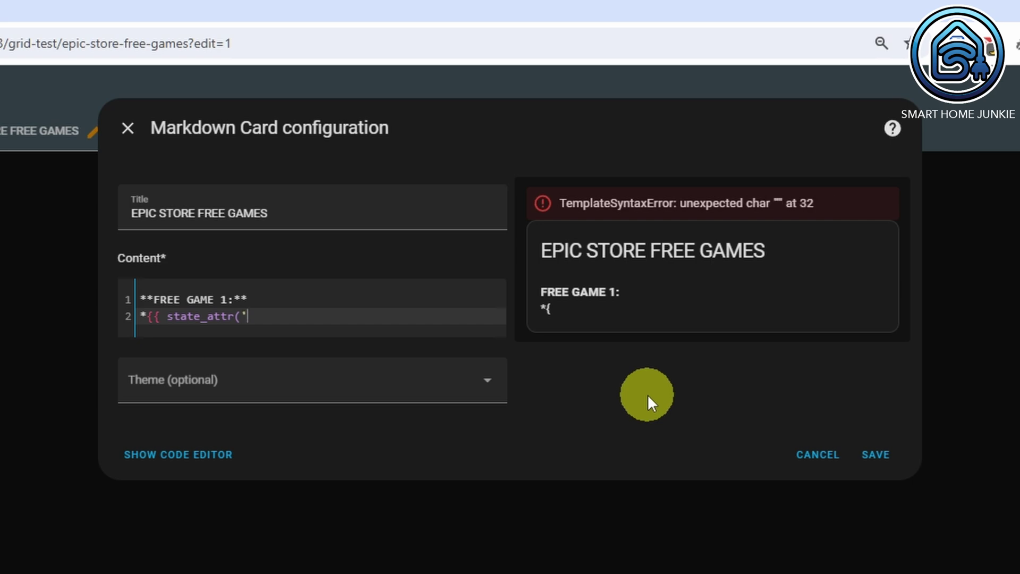
pyautogui.write('sensor.epi')
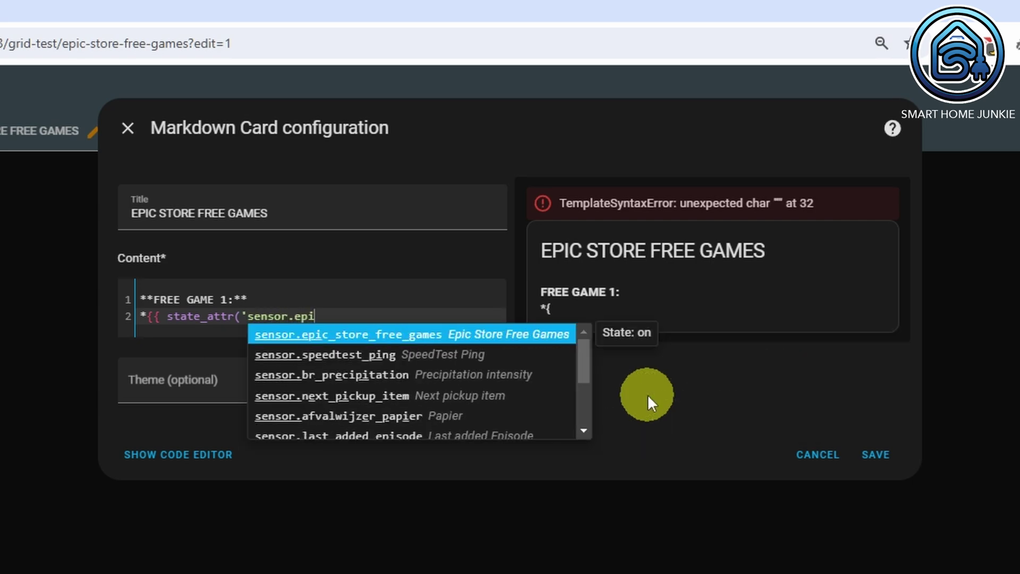
pyautogui.click(451, 333)
pyautogui.click(665, 397)
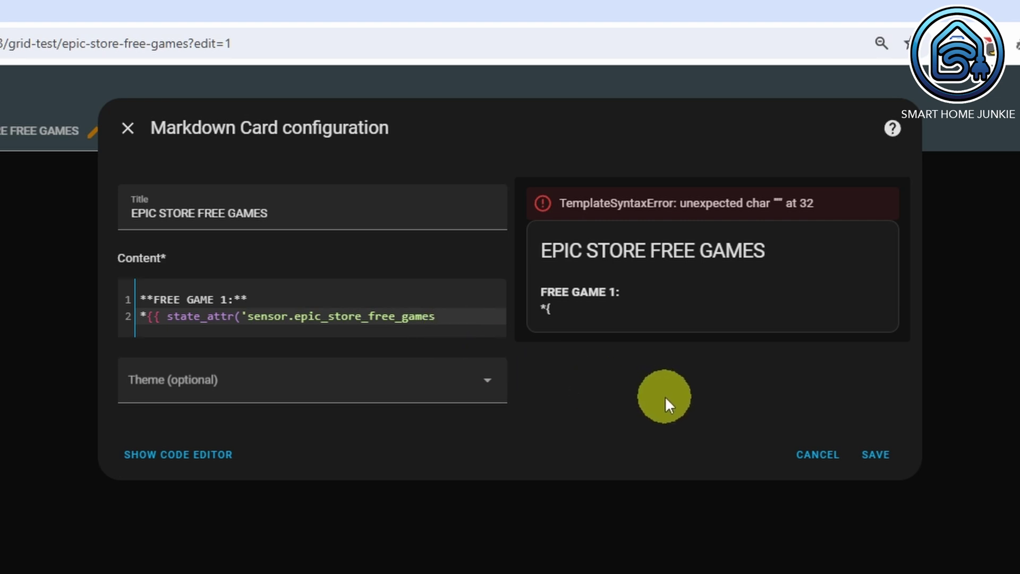
pyautogui.write("',")
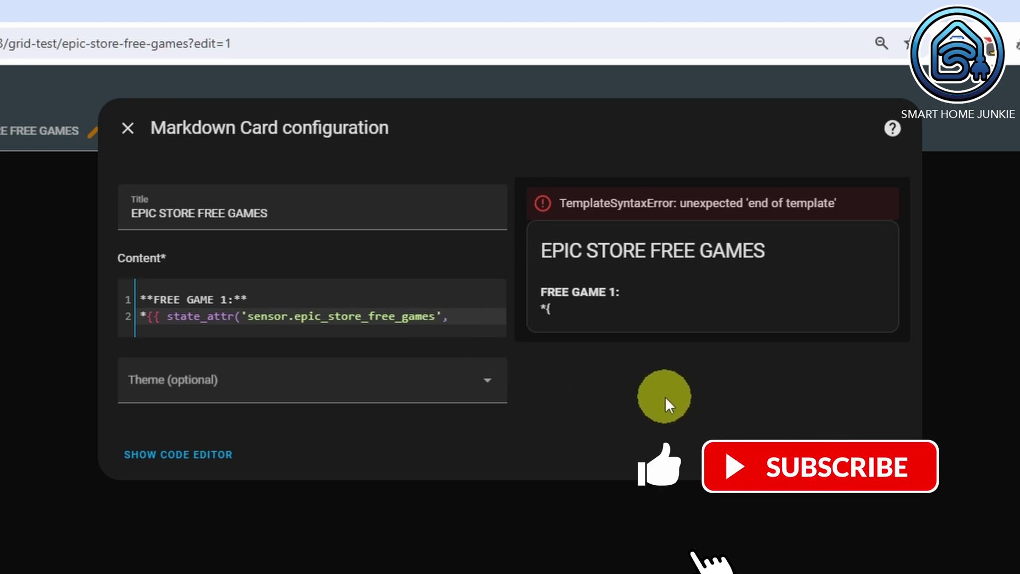
pyautogui.write("'")
pyautogui.write('g')
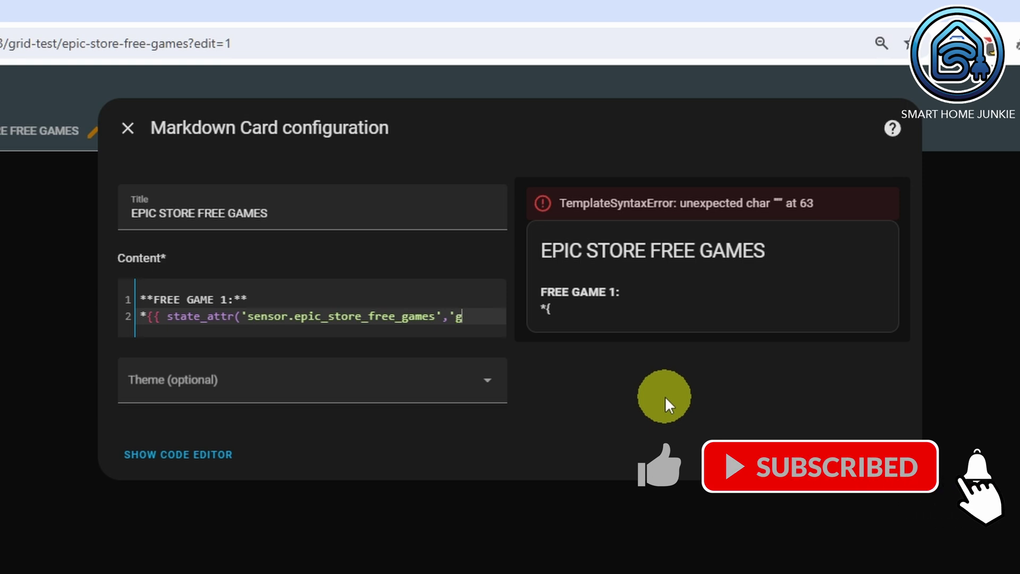
pyautogui.write('amename_on')
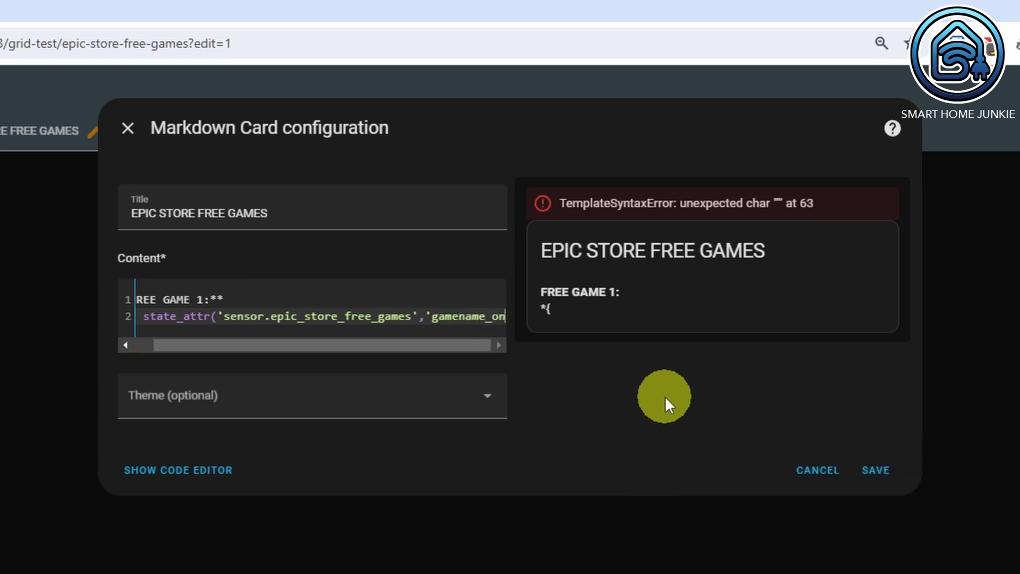
pyautogui.write("e'")
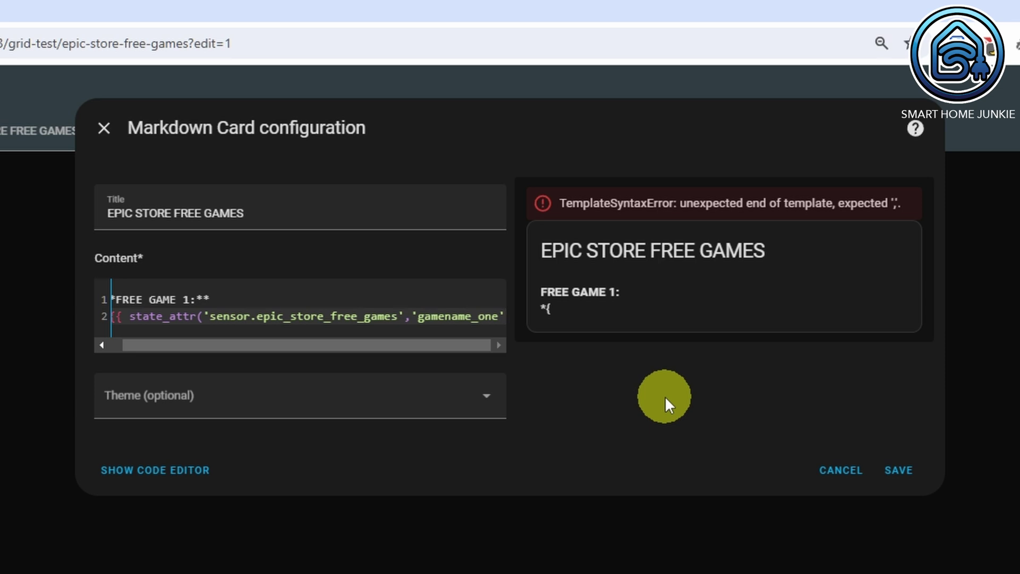
pyautogui.write(')}}')
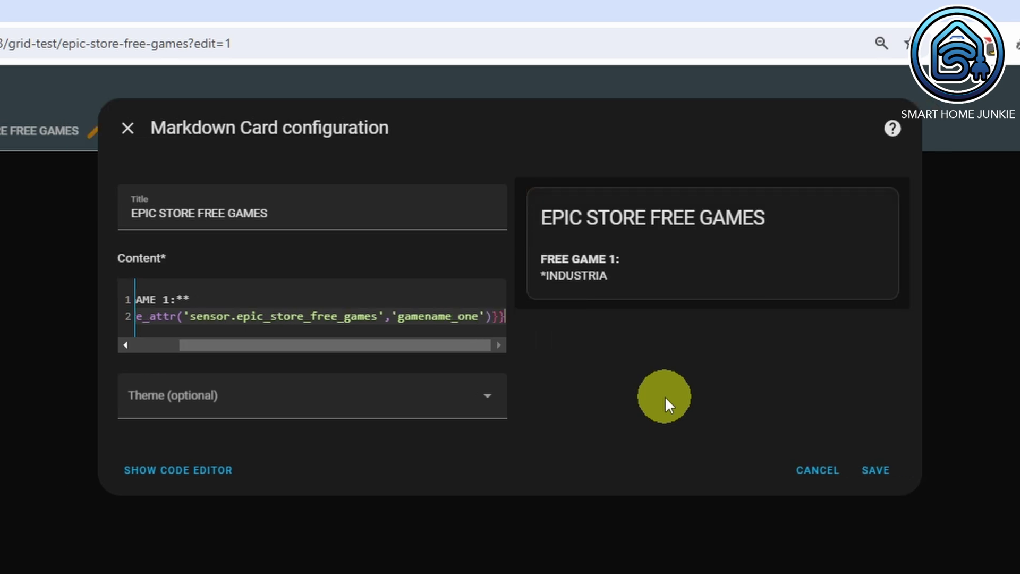
pyautogui.write('*')
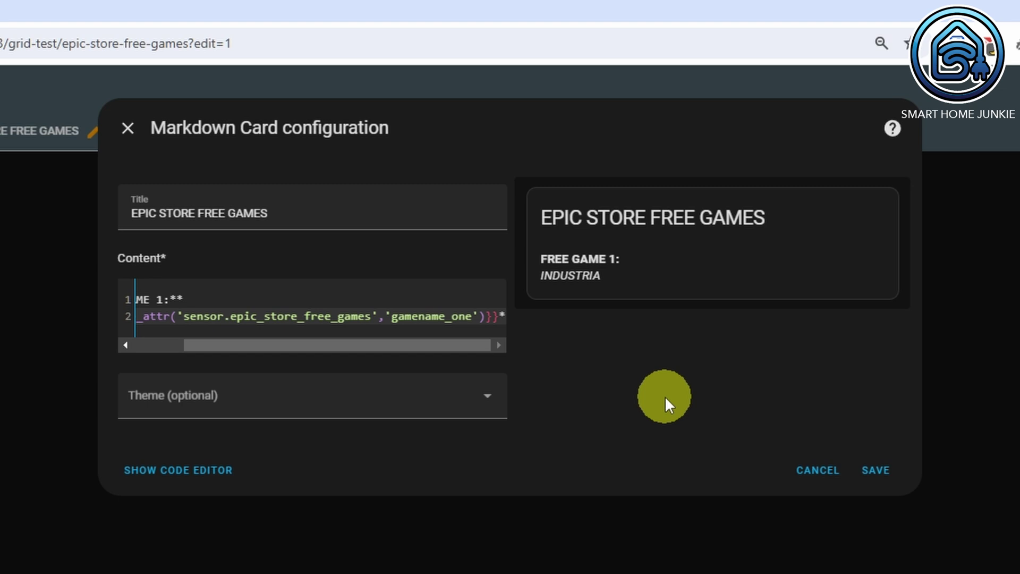
# Add the content line {{ state_attr('sensor.epic_store_free_games','gamedescription_one')}} below the first game's name line.
pyautogui.press('Return')
pyautogui.write('{')
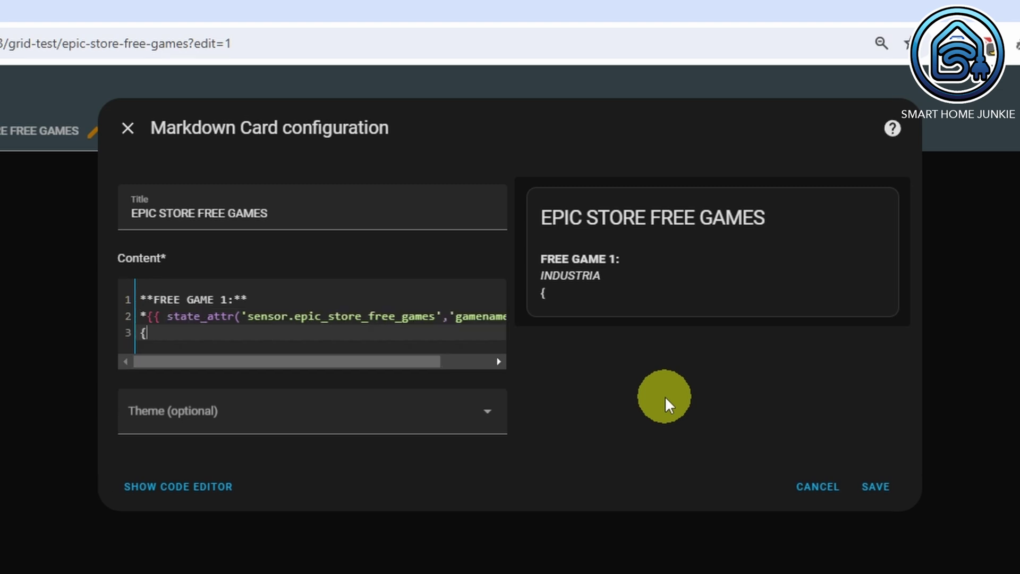
pyautogui.write('{ state_attr')
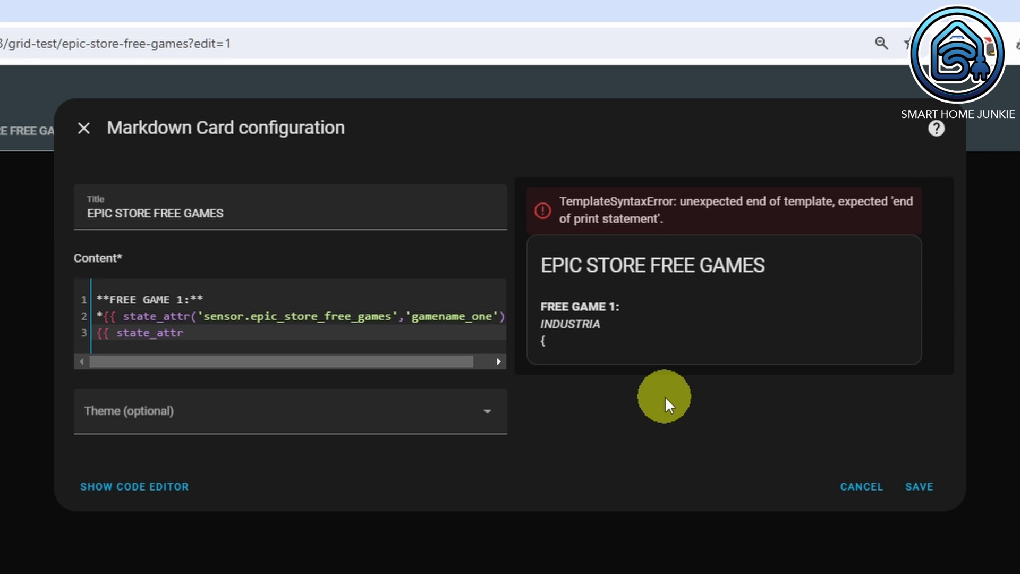
pyautogui.write('(')
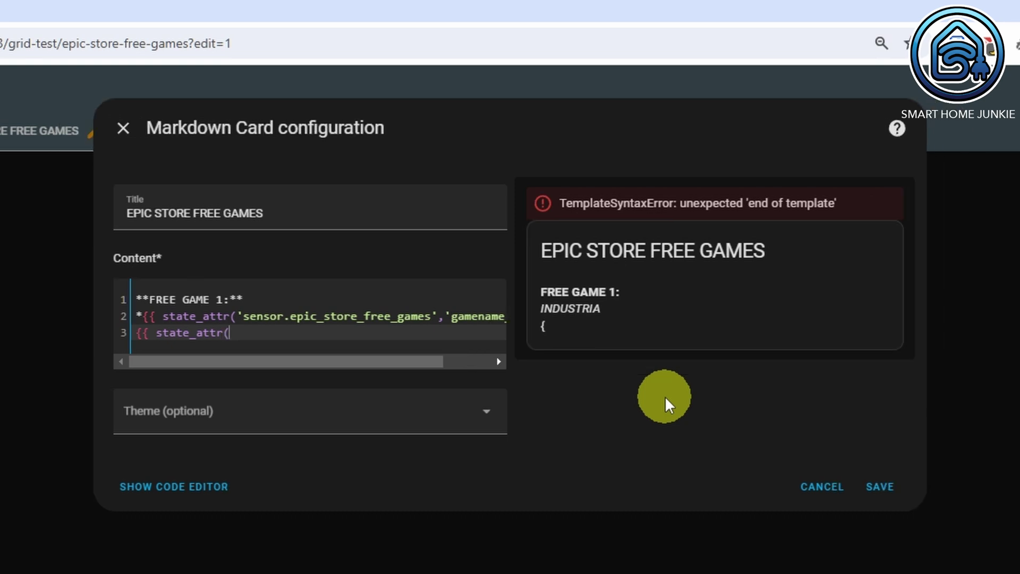
pyautogui.write("'sensor")
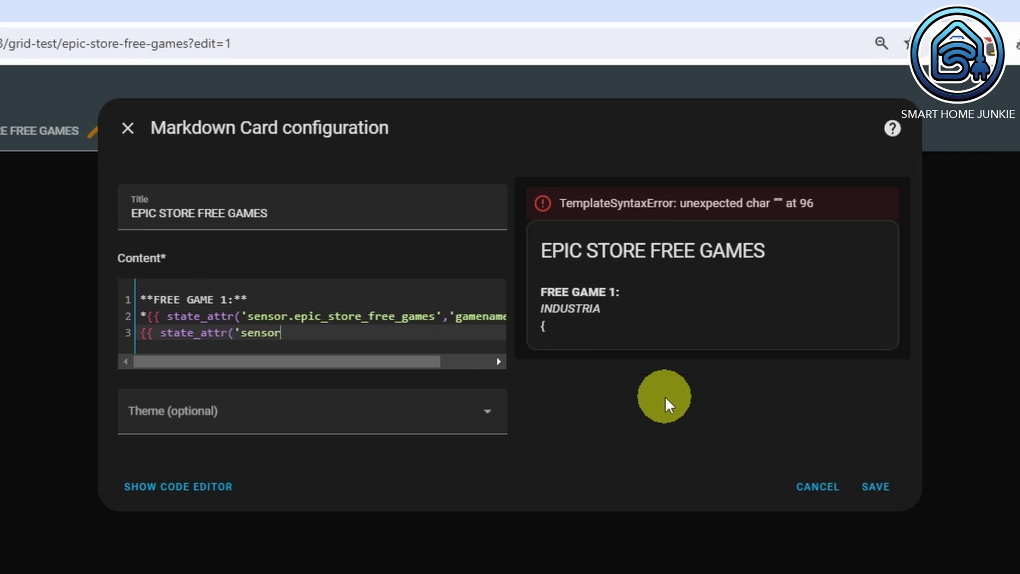
pyautogui.write('.epic')
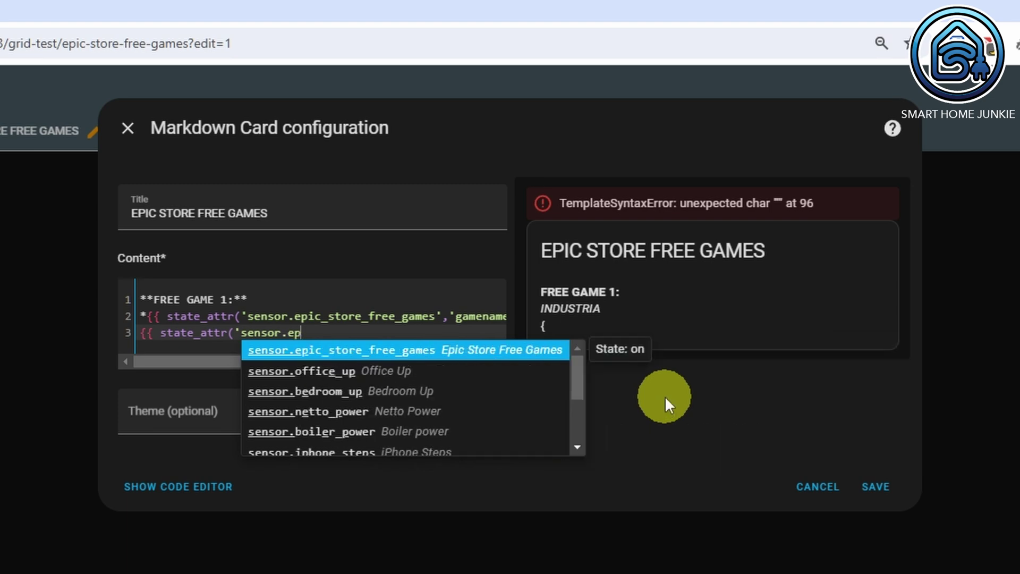
pyautogui.click(404, 352)
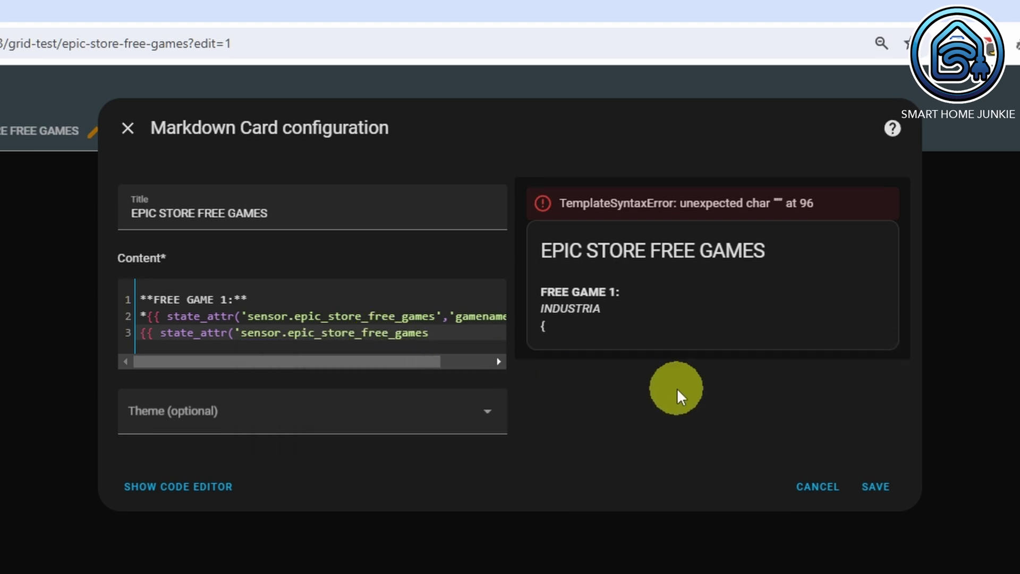
pyautogui.write("'")
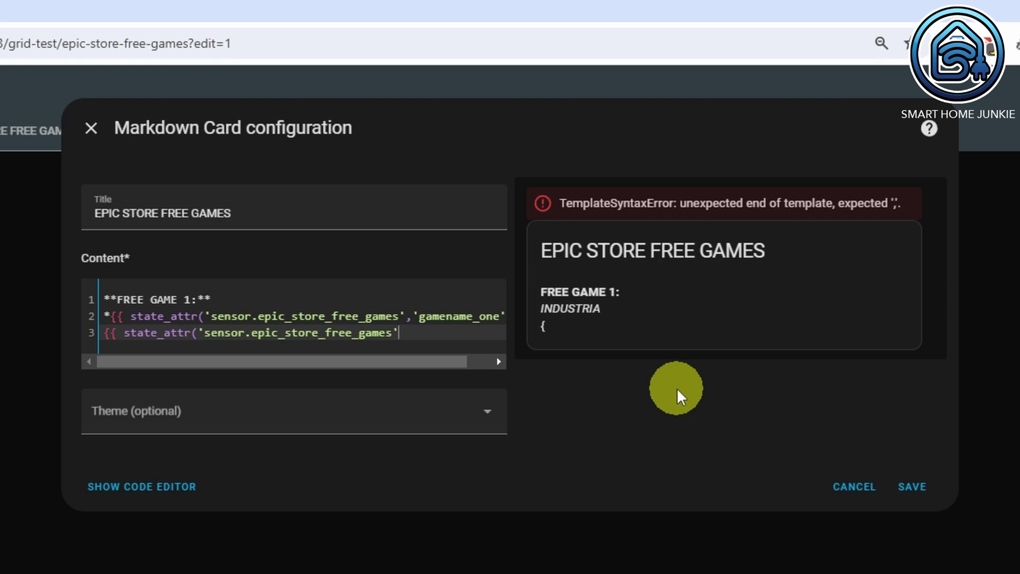
pyautogui.write(",'gam")
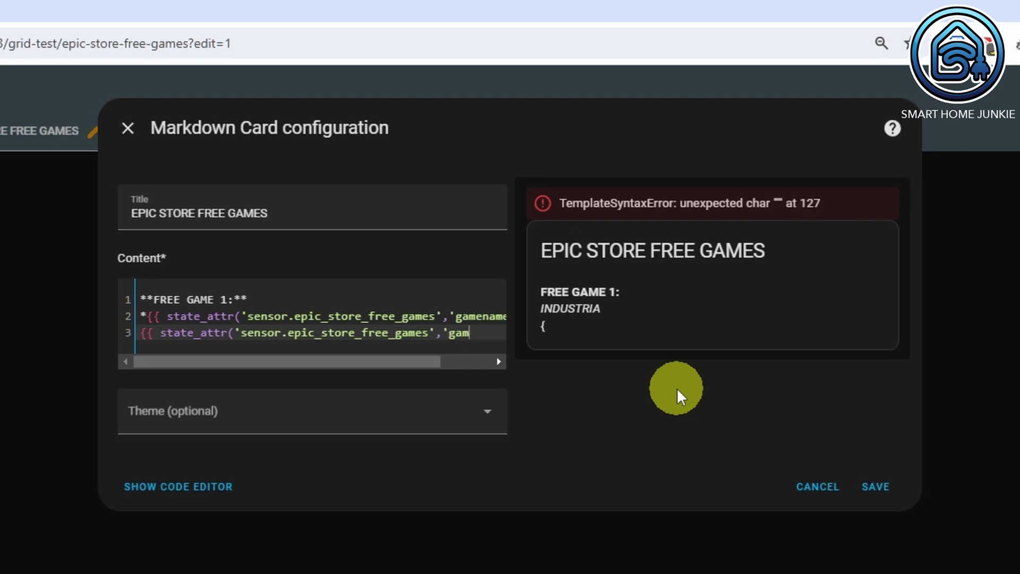
pyautogui.write('edescription_')
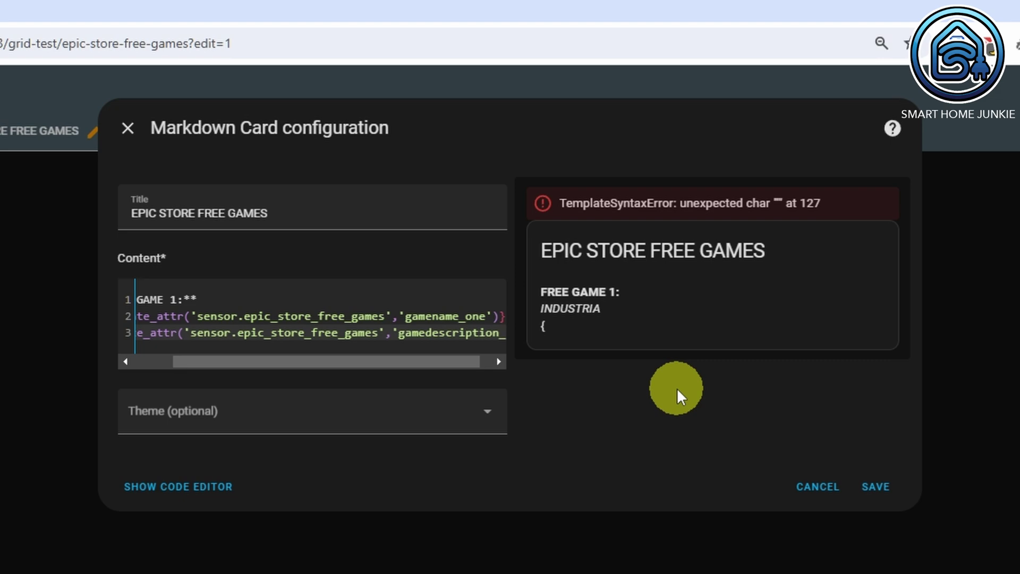
pyautogui.write('one')
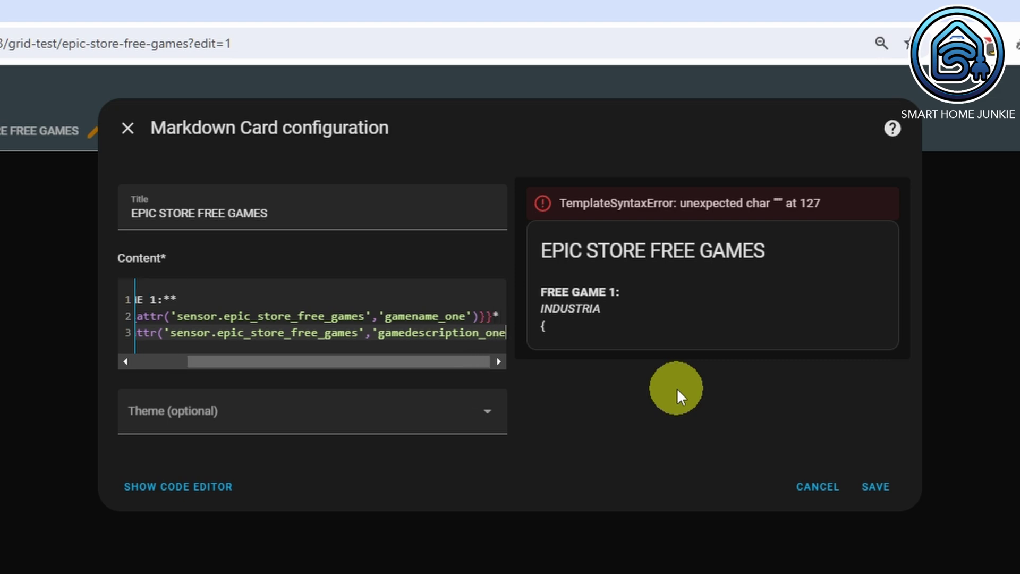
pyautogui.write("'")
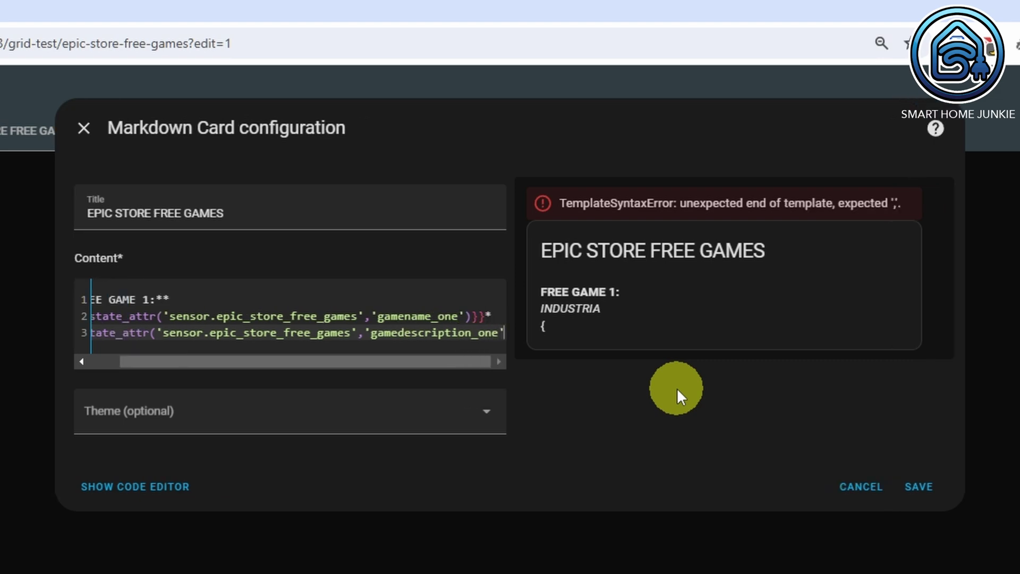
pyautogui.write(')}}')
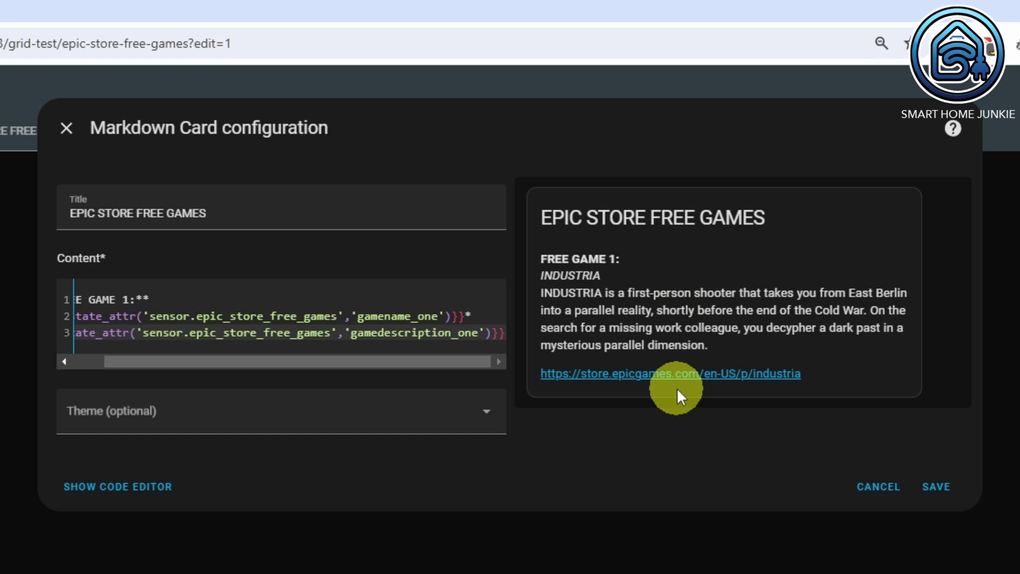
# Copy the three-line FREE GAME 1 block and paste it below, separated by a blank line.
pyautogui.press('Return')
pyautogui.press('Return')
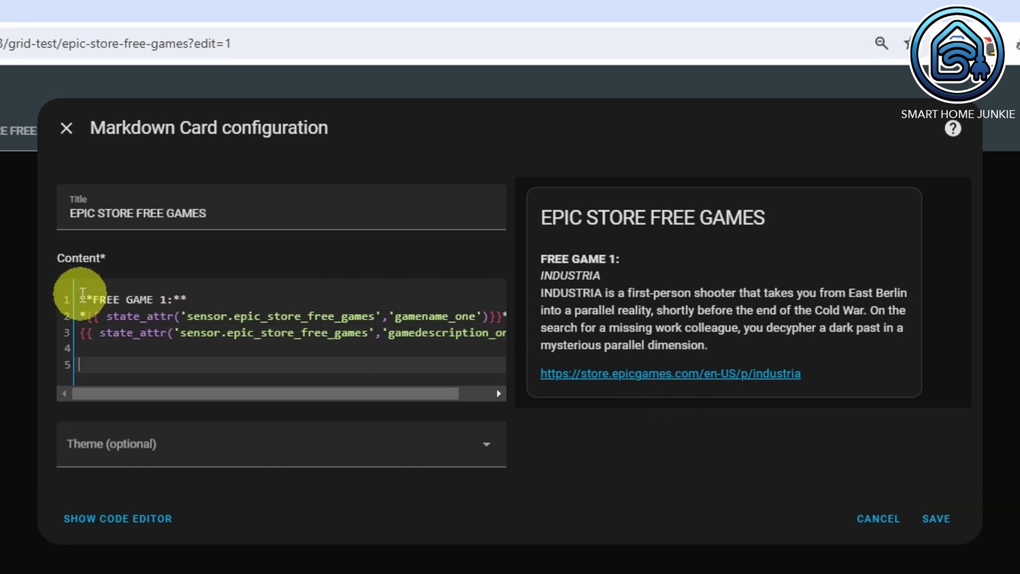
pyautogui.moveTo(82, 293); pyautogui.dragTo(93, 346)
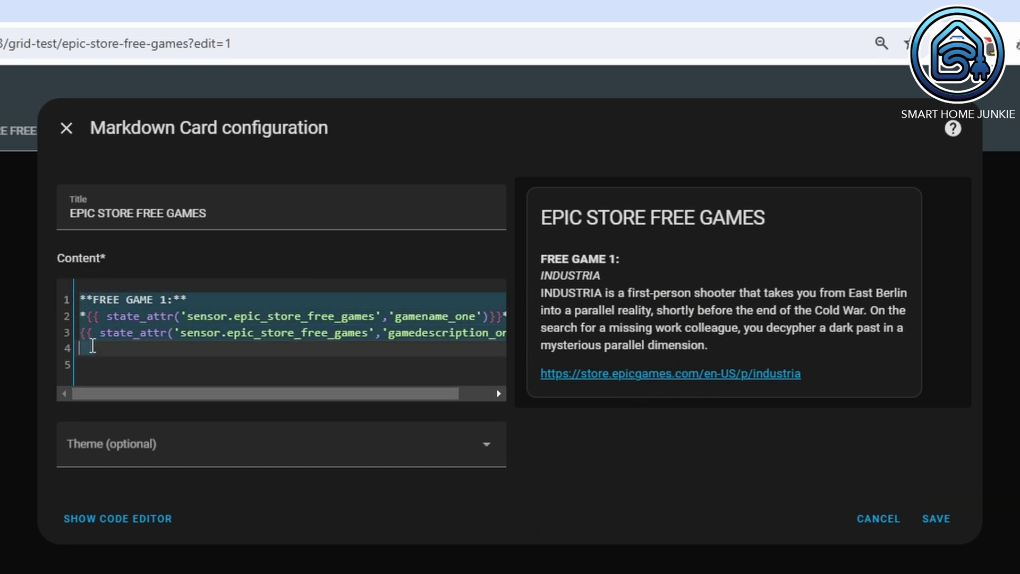
pyautogui.rightClick(101, 318)
pyautogui.click(160, 405)
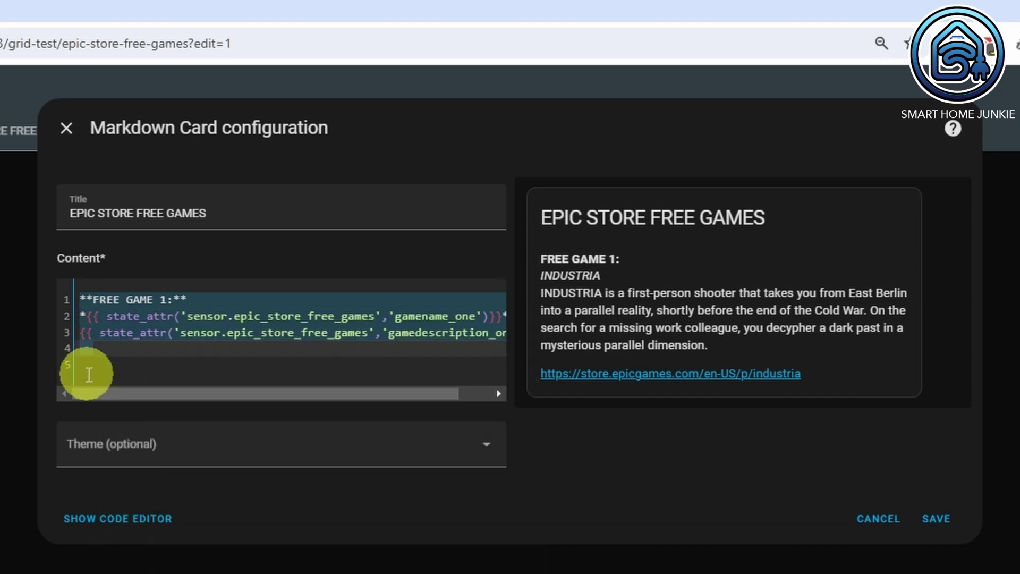
pyautogui.click(85, 366)
pyautogui.rightClick(85, 366)
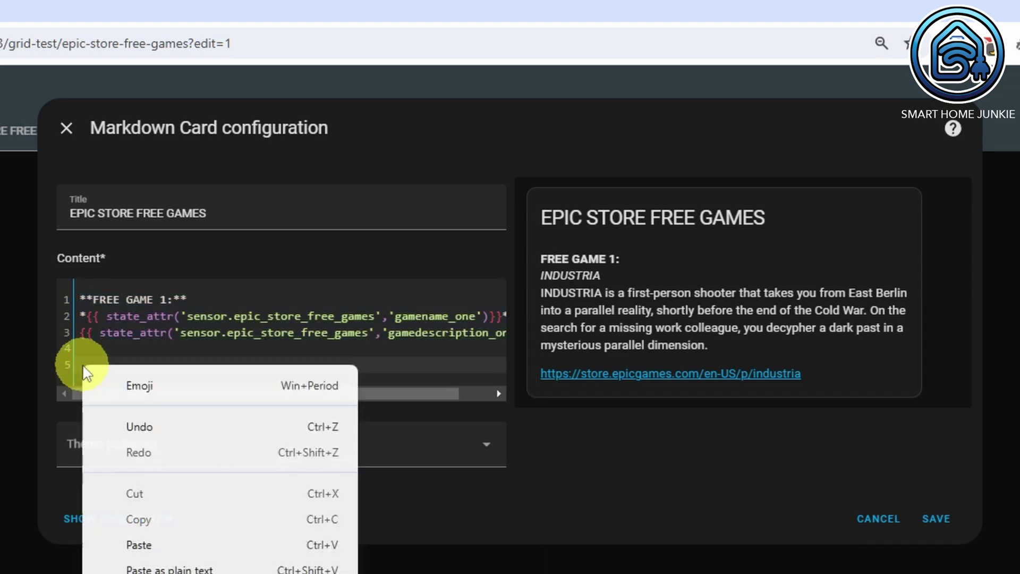
pyautogui.click(136, 546)
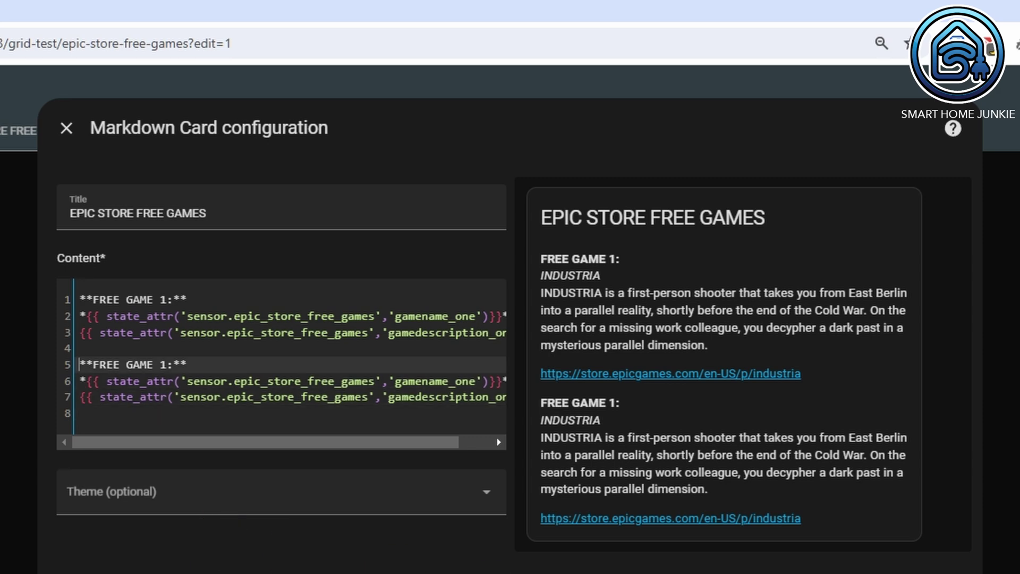
# Change the heading of the pasted block to **FREE GAME 2:**.
pyautogui.click(86, 381)
pyautogui.press('Right')
pyautogui.press('Right')
pyautogui.press('Up')
pyautogui.press('Right')
pyautogui.press('Right')
pyautogui.press('Right')
pyautogui.press('Right')
pyautogui.press('Right')
pyautogui.press('Right')
pyautogui.press('Right')
pyautogui.press('Right')
pyautogui.press('Right')
pyautogui.press('BackSpace')
pyautogui.write('2')
# Change the attribute in the FREE GAME 2 name line to gamename_two.
pyautogui.press('Down')
pyautogui.press('Right')
pyautogui.press('Right')
pyautogui.press('Right')
pyautogui.press('Right')
pyautogui.press('Right')
pyautogui.press('Right')
pyautogui.press('Right')
pyautogui.press('Right')
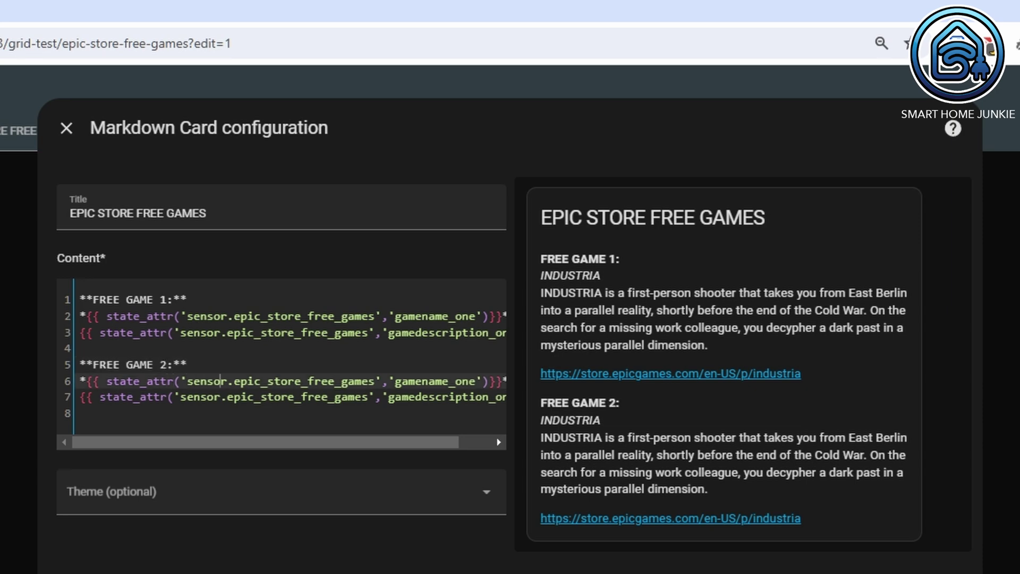
pyautogui.press('Right')
pyautogui.press('Right')
pyautogui.press('Right')
pyautogui.press('Right')
pyautogui.press('Right')
pyautogui.press('Right')
pyautogui.press('Right')
pyautogui.press('Right')
pyautogui.press('Right')
pyautogui.press('Right')
pyautogui.press('Right')
pyautogui.press('Right')
pyautogui.press('Right')
pyautogui.press('Right')
pyautogui.press('Right')
pyautogui.press('Right')
pyautogui.press('Right')
pyautogui.press('Right')
pyautogui.press('Right')
pyautogui.press('Right')
pyautogui.press('Right')
pyautogui.press('Right')
pyautogui.press('Right')
pyautogui.press('BackSpace')
pyautogui.press('BackSpace')
pyautogui.press('BackSpace')
pyautogui.write('two')
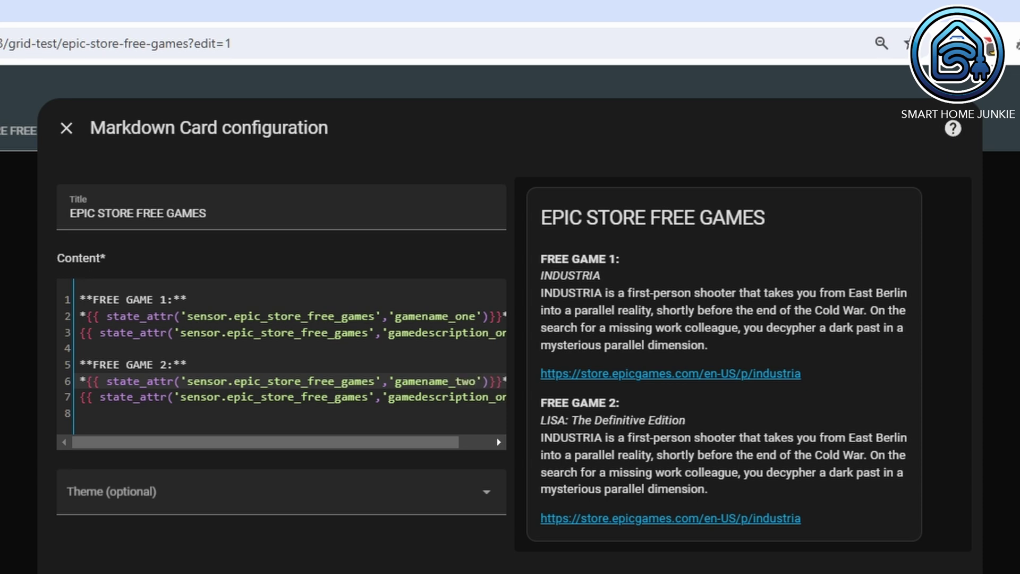
# Change the FREE GAME 2 description attribute to gamedescription_two, and save the card and leave dashboard editing.
pyautogui.press('Down')
pyautogui.press('Right')
pyautogui.press('Right')
pyautogui.press('Right')
pyautogui.press('BackSpace')
pyautogui.press('BackSpace')
pyautogui.press('BackSpace')
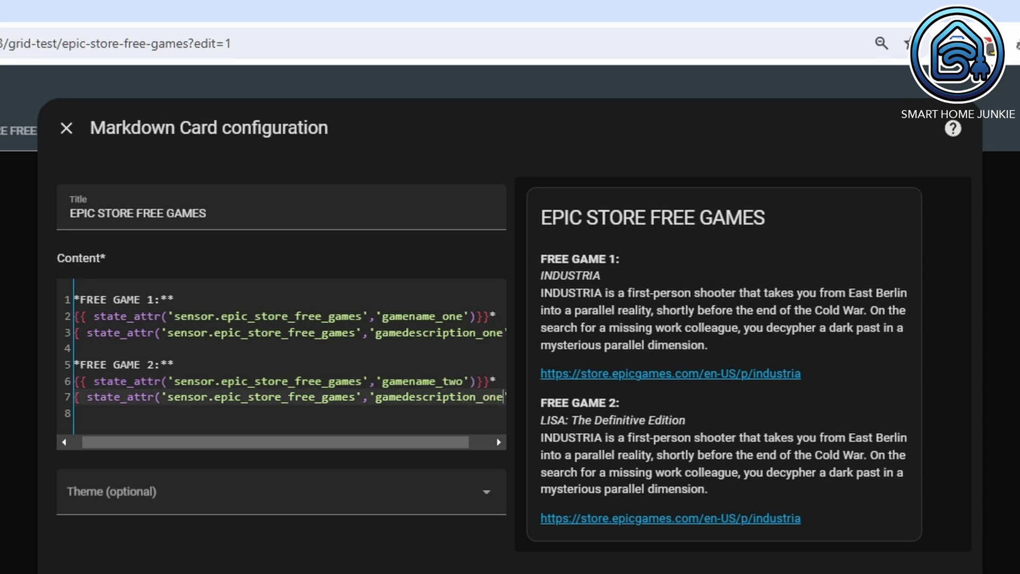
pyautogui.write('two')
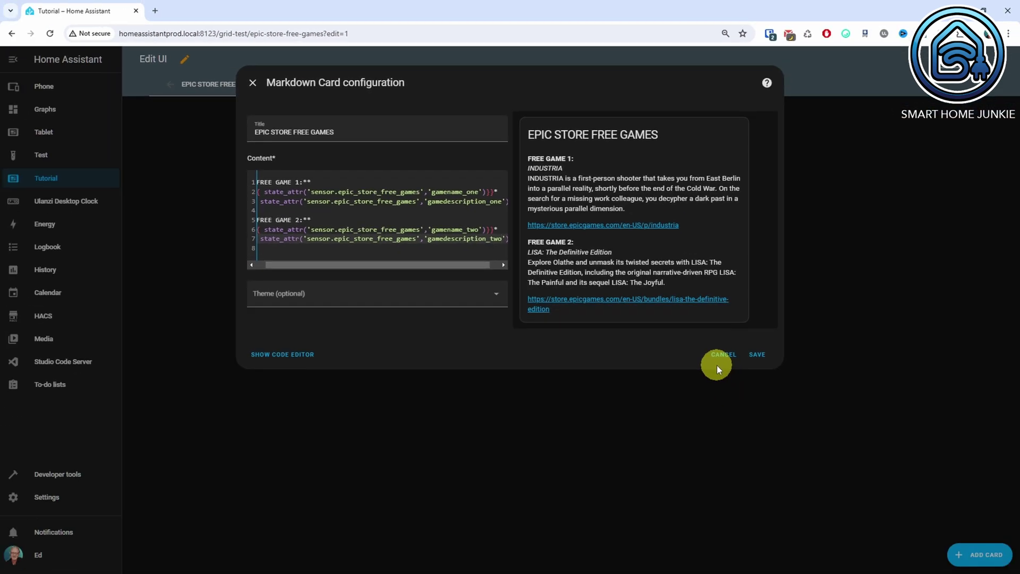
pyautogui.click(757, 354)
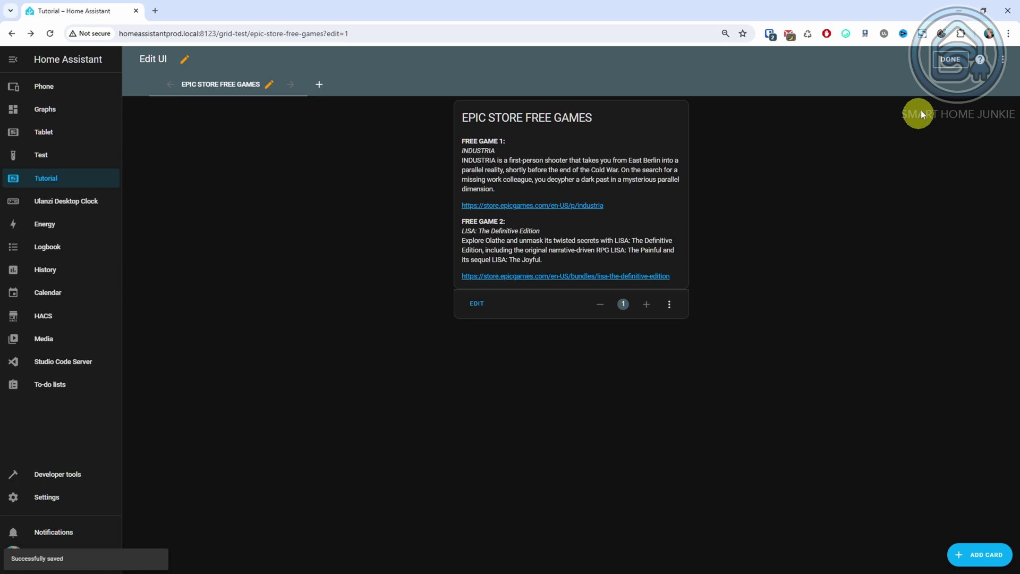
pyautogui.click(950, 59)
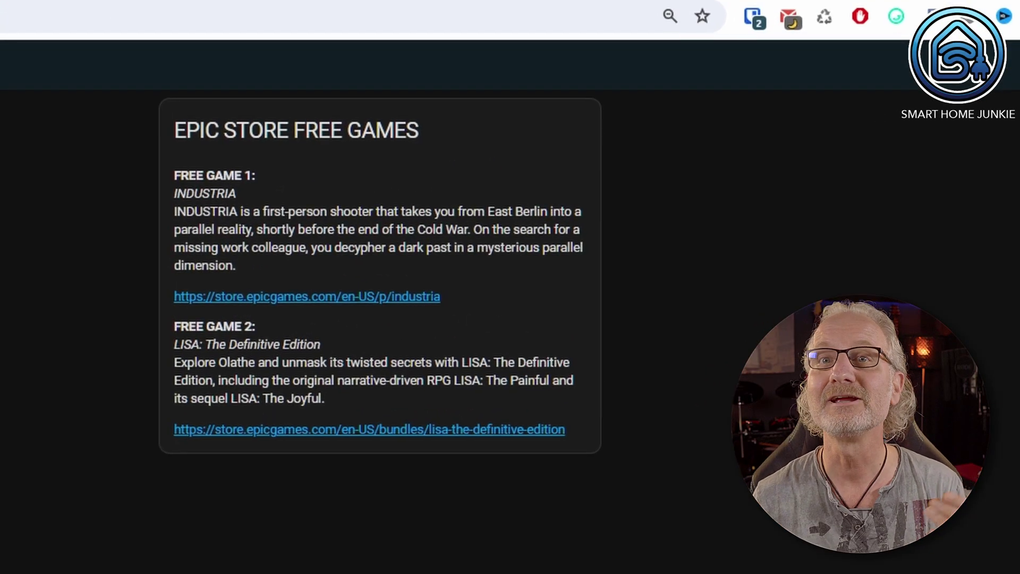